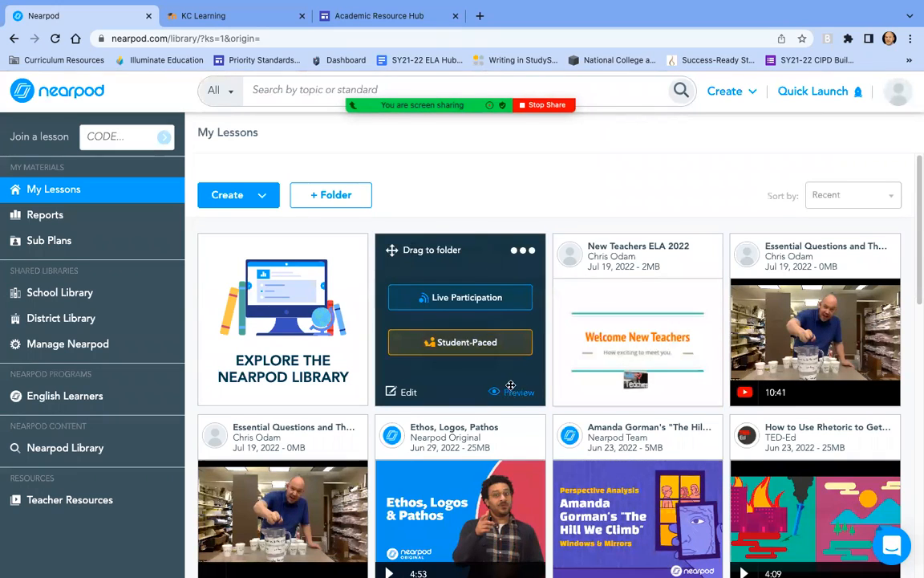
Look through the whole My Lessons collection, down to the untitled lessons and back up to the newest ones.
scroll(508, 383, "down", 3)
scroll(508, 385, "down", 4)
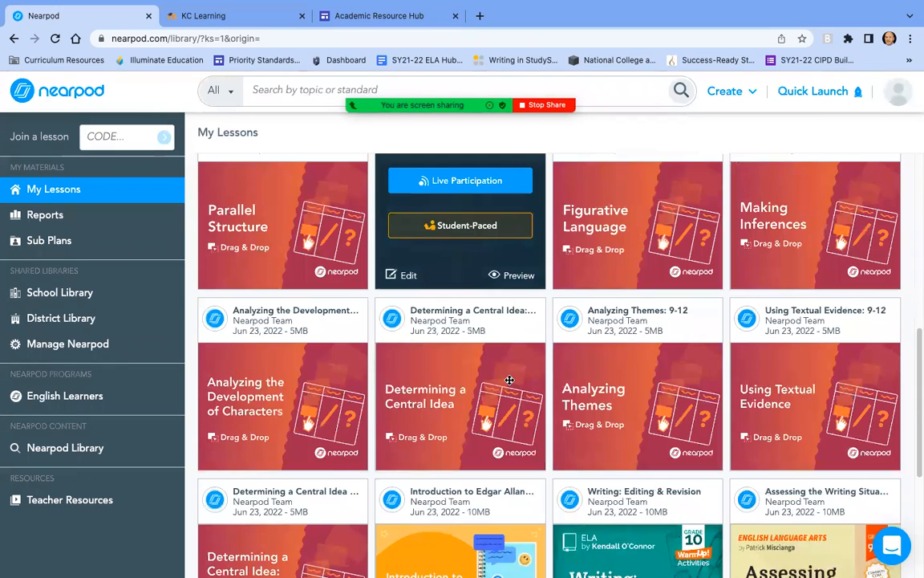
scroll(508, 380, "down", 4)
scroll(509, 380, "up", 6)
scroll(508, 379, "up", 4)
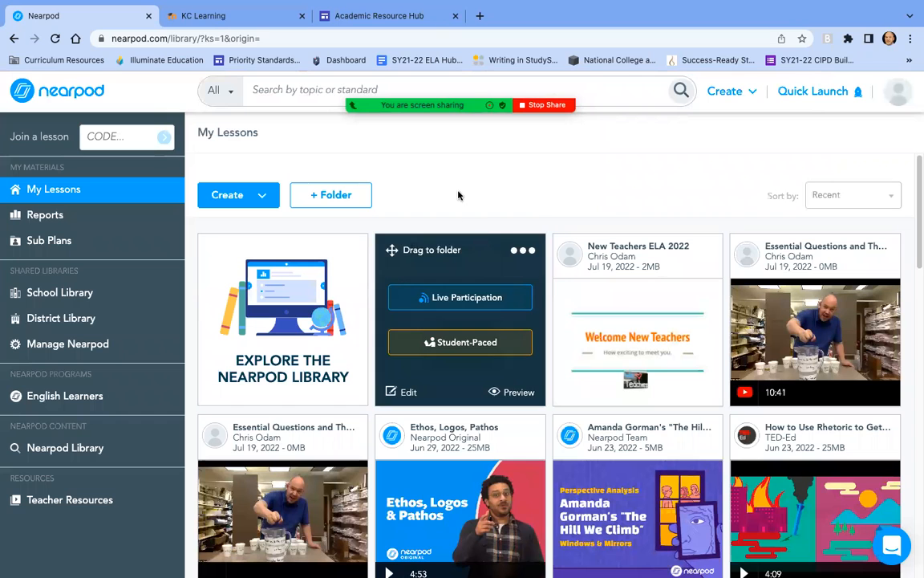
scroll(519, 326, "down", 2)
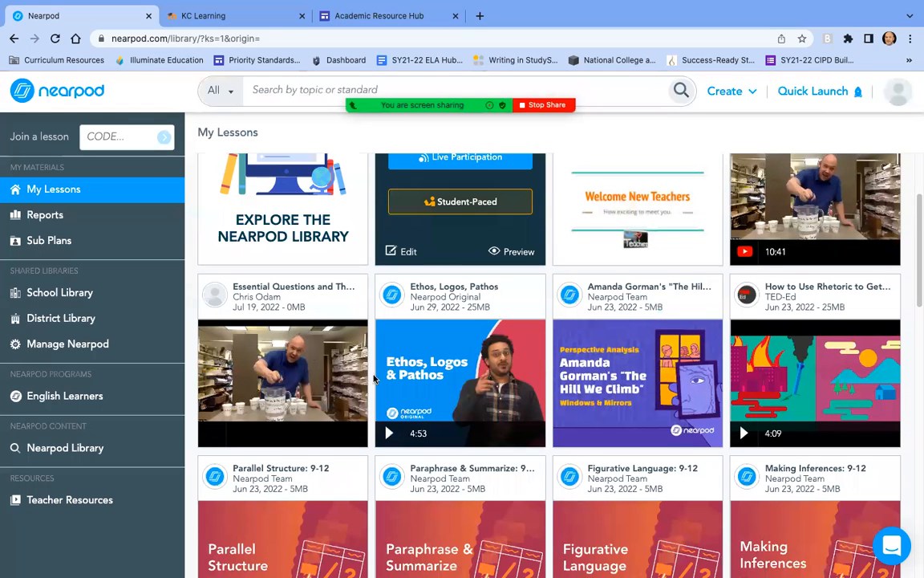
scroll(665, 341, "down", 1)
scroll(562, 433, "down", 1)
scroll(501, 425, "down", 1)
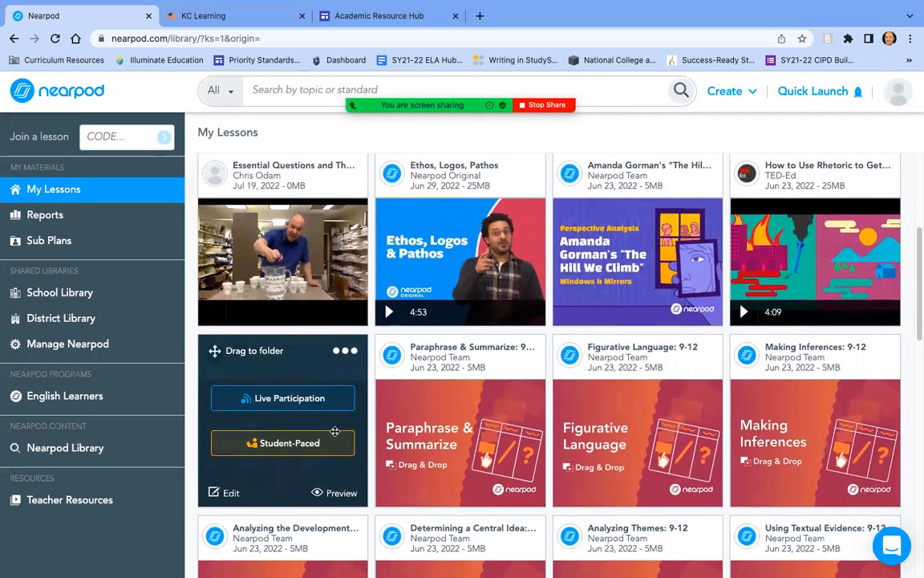
scroll(335, 431, "down", 5)
scroll(332, 430, "down", 1)
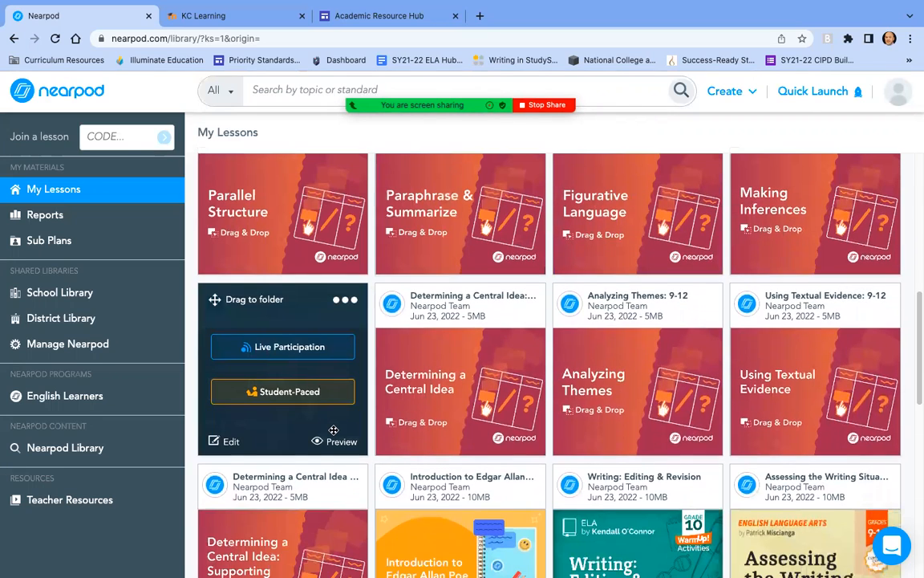
scroll(335, 429, "down", 4)
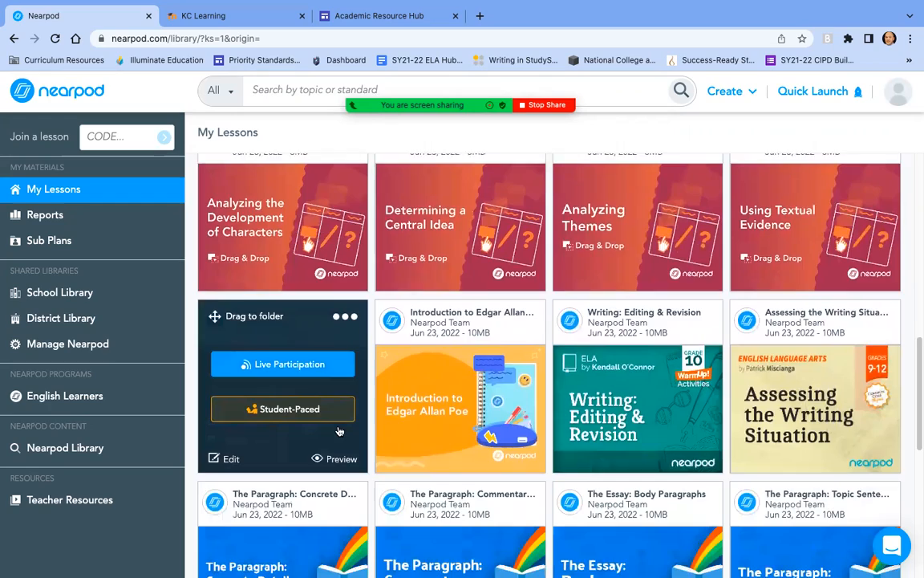
scroll(339, 426, "down", 2)
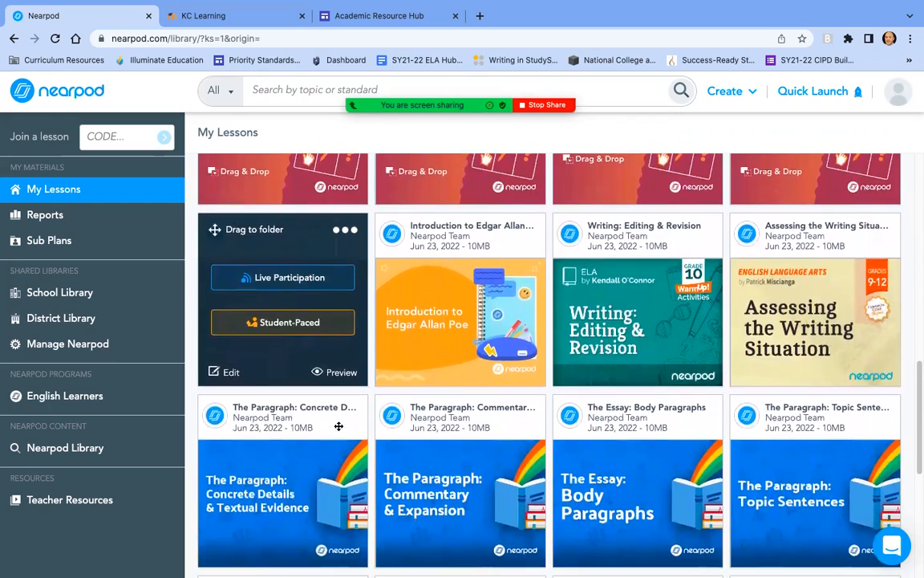
scroll(337, 427, "down", 3)
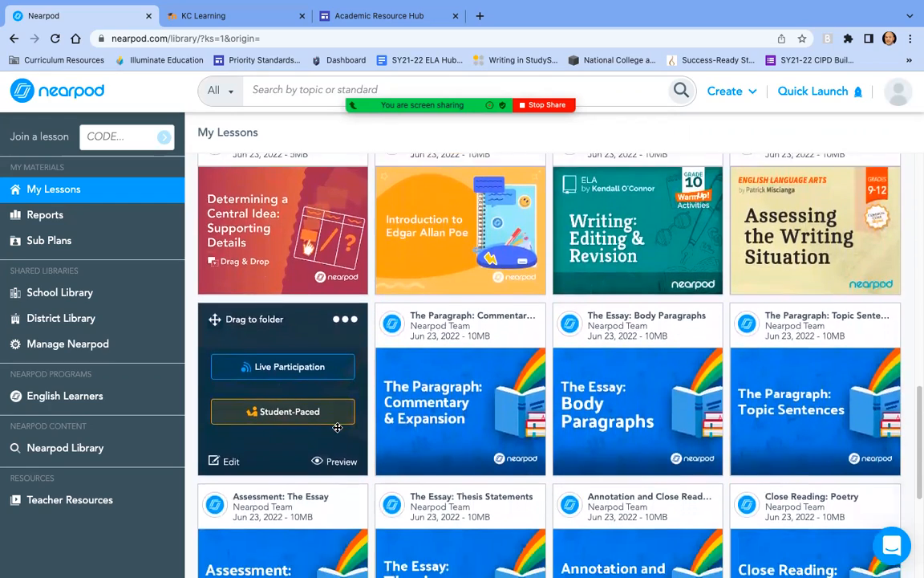
scroll(337, 426, "down", 3)
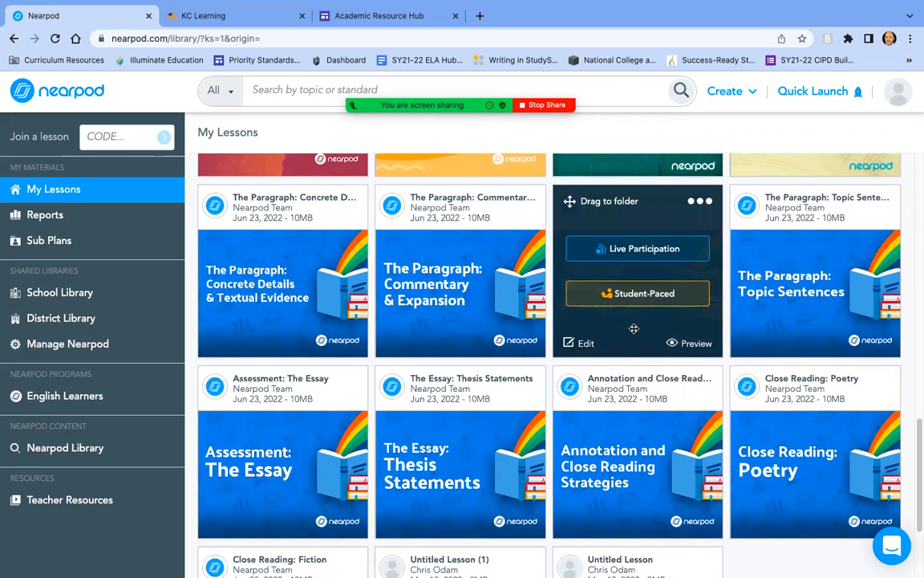
scroll(634, 329, "down", 3)
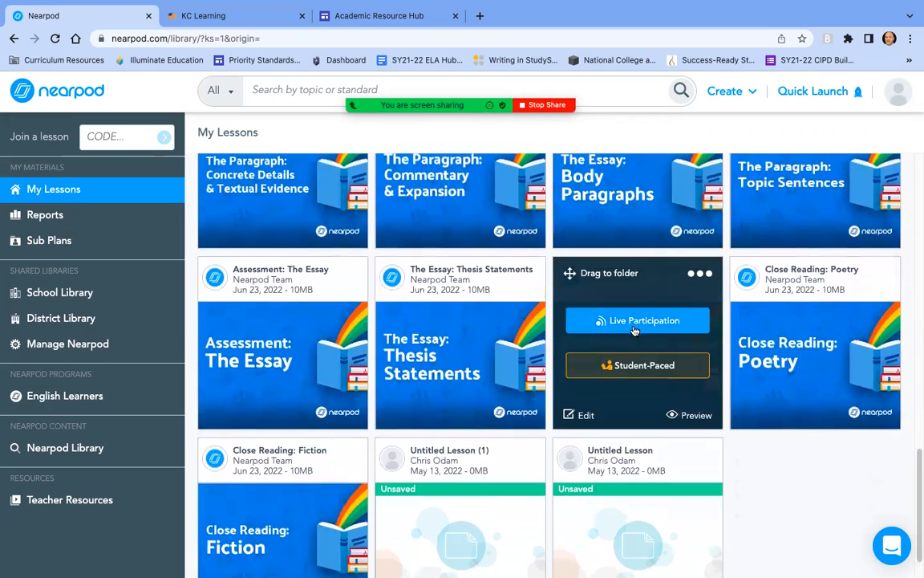
scroll(634, 331, "up", 5)
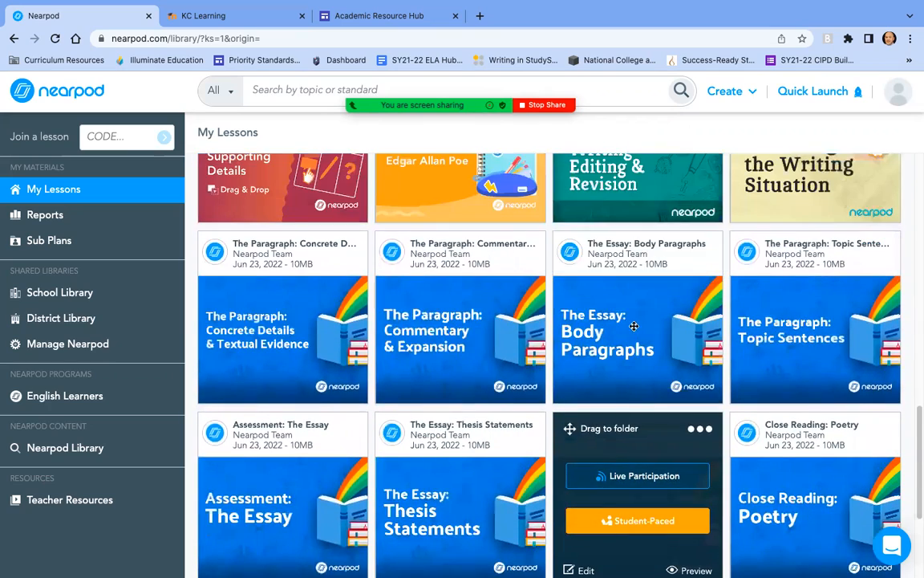
scroll(633, 326, "up", 10)
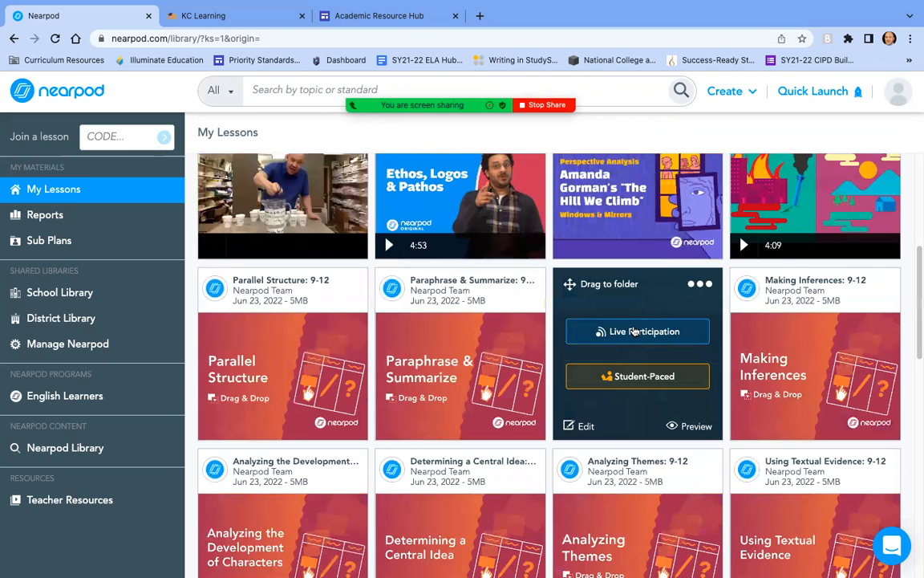
scroll(634, 331, "up", 5)
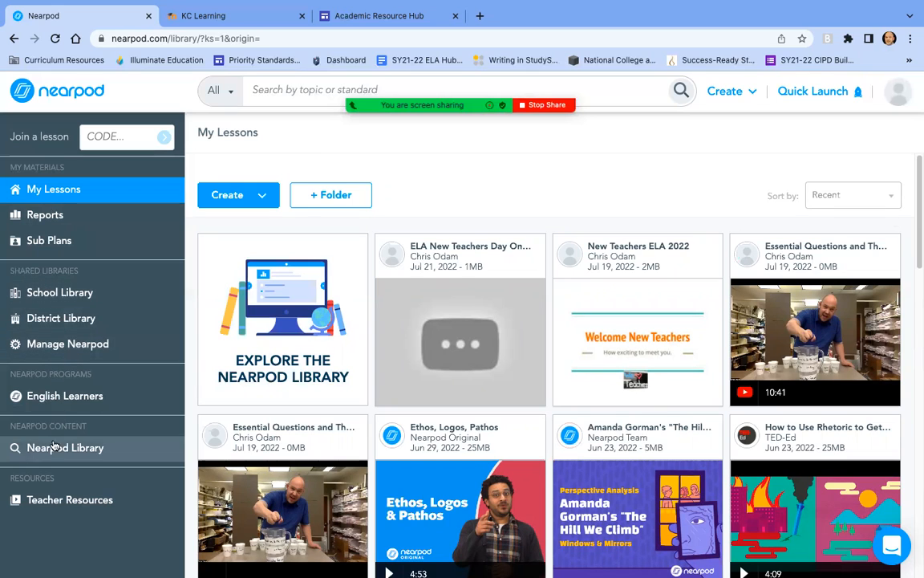
Open the Nearpod Library and look over its featured collections.
left_click(283, 305)
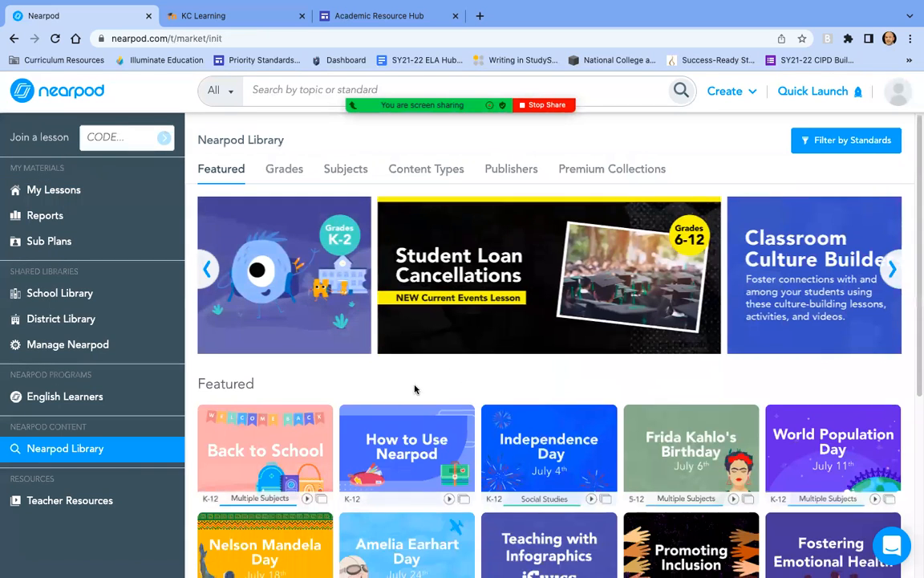
scroll(415, 388, "down", 1)
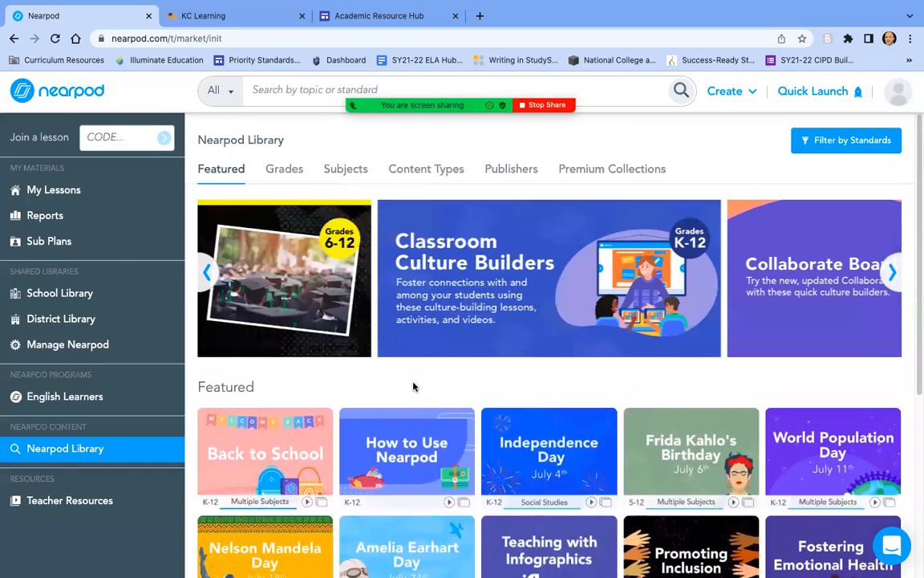
scroll(413, 387, "down", 3)
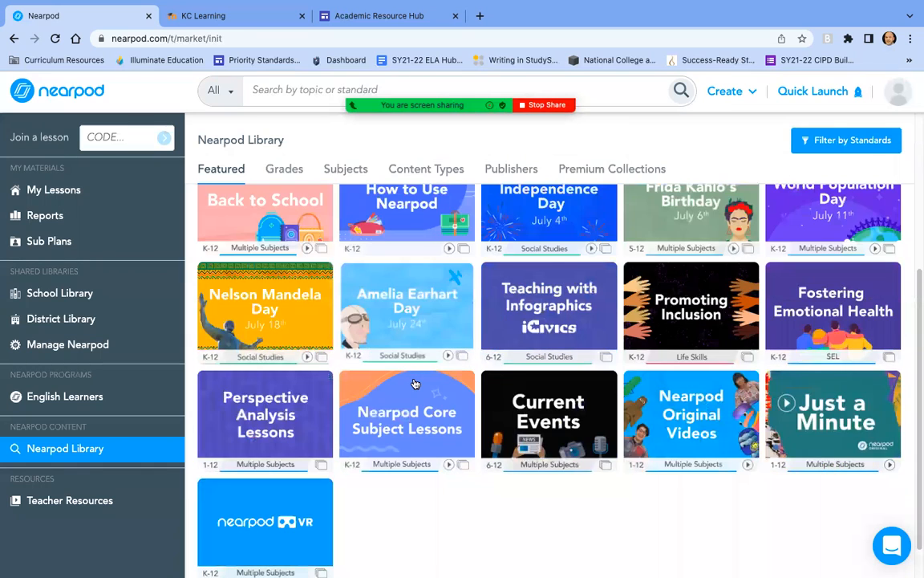
scroll(415, 383, "up", 4)
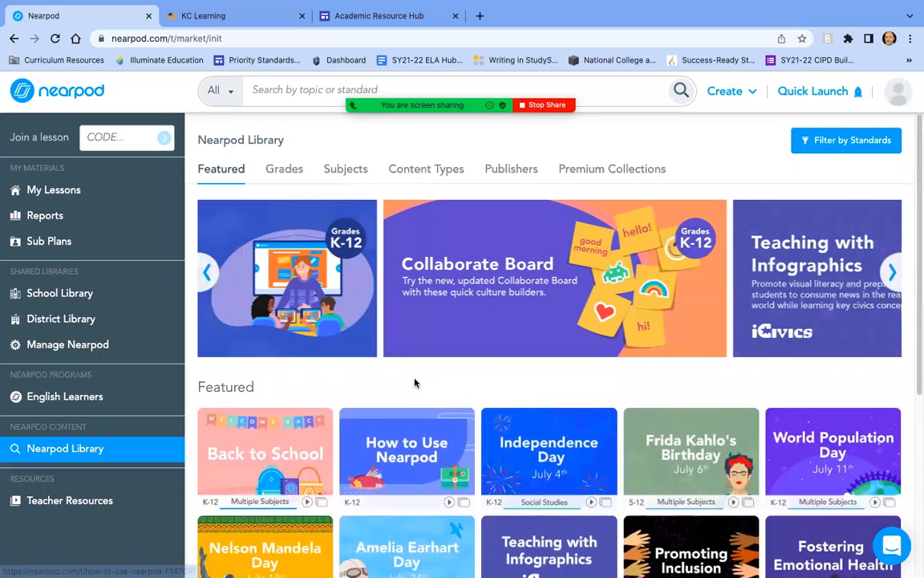
Browse the library by grade and open the 7th grade content.
left_click(284, 171)
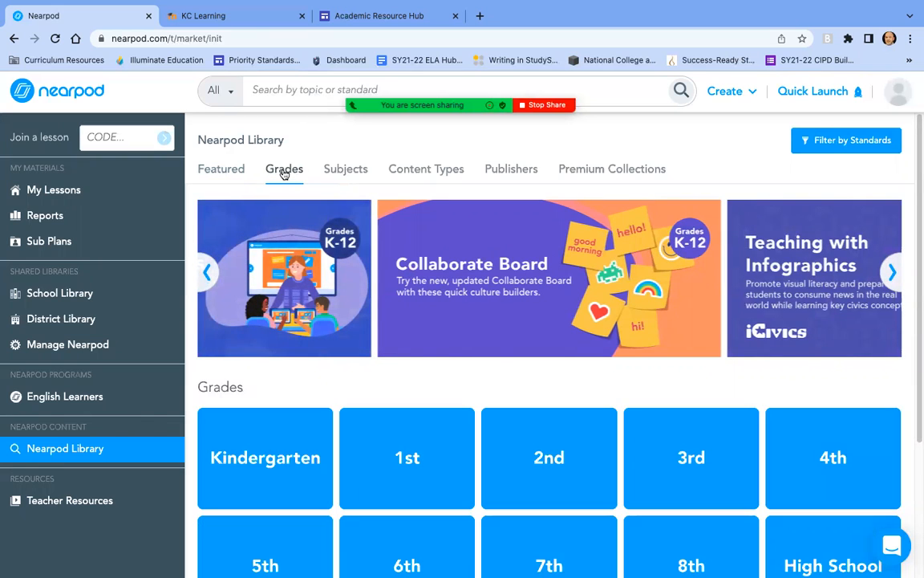
scroll(404, 389, "down", 2)
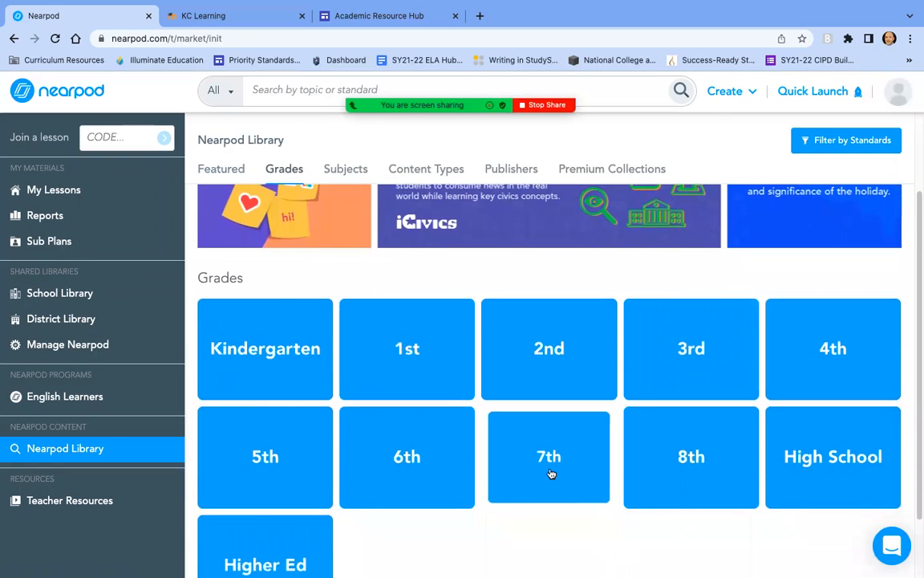
left_click(548, 465)
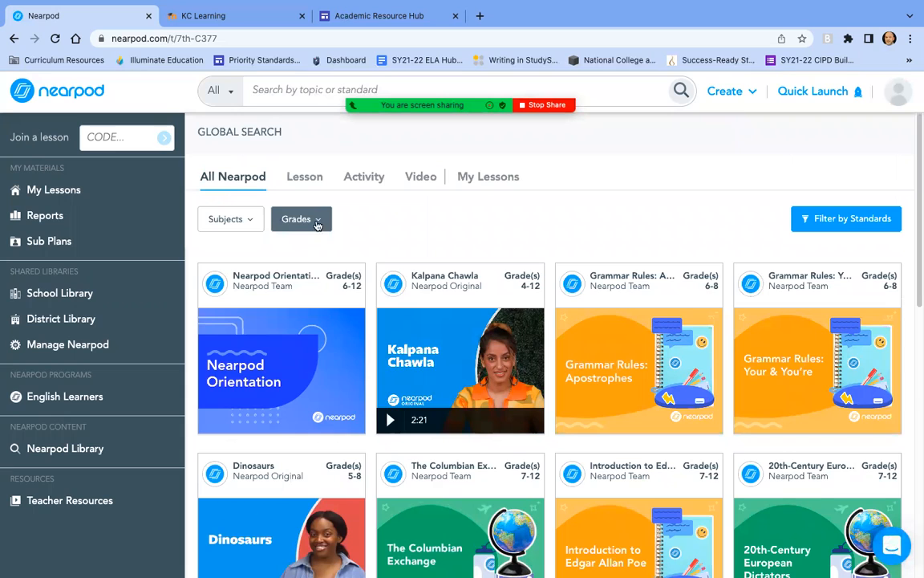
Check the grade filter's selection and look through the lessons, videos and activities offered for 7th grade.
left_click(316, 223)
scroll(369, 375, "down", 1)
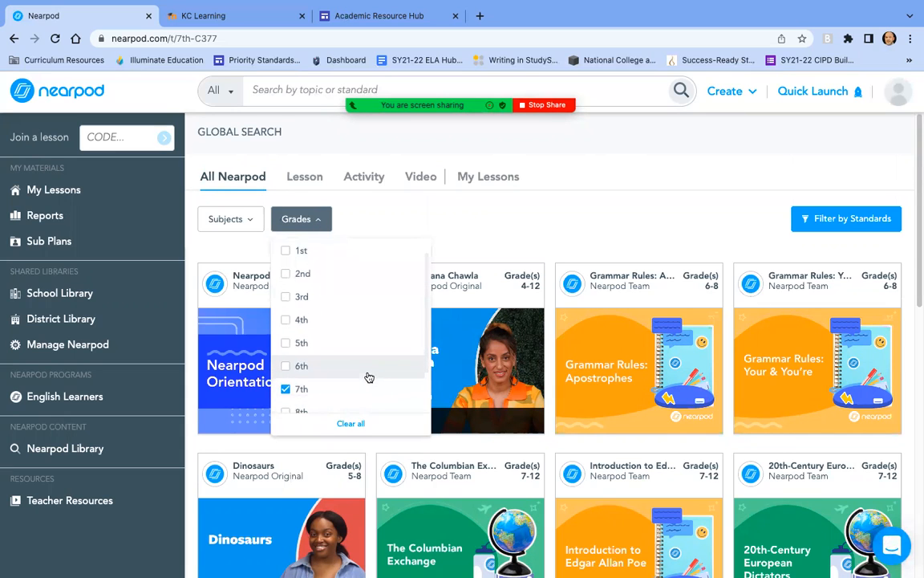
left_click(459, 225)
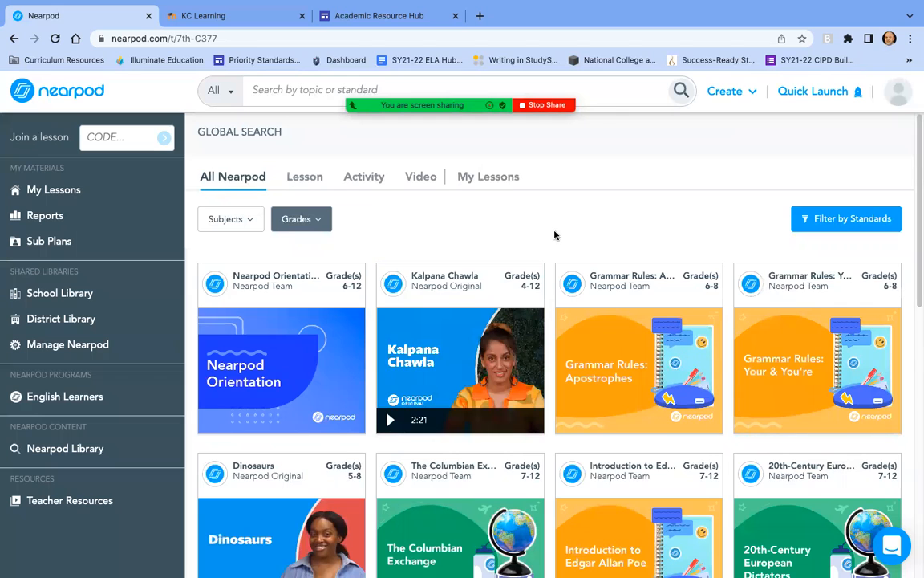
scroll(554, 234, "down", 2)
scroll(553, 234, "down", 4)
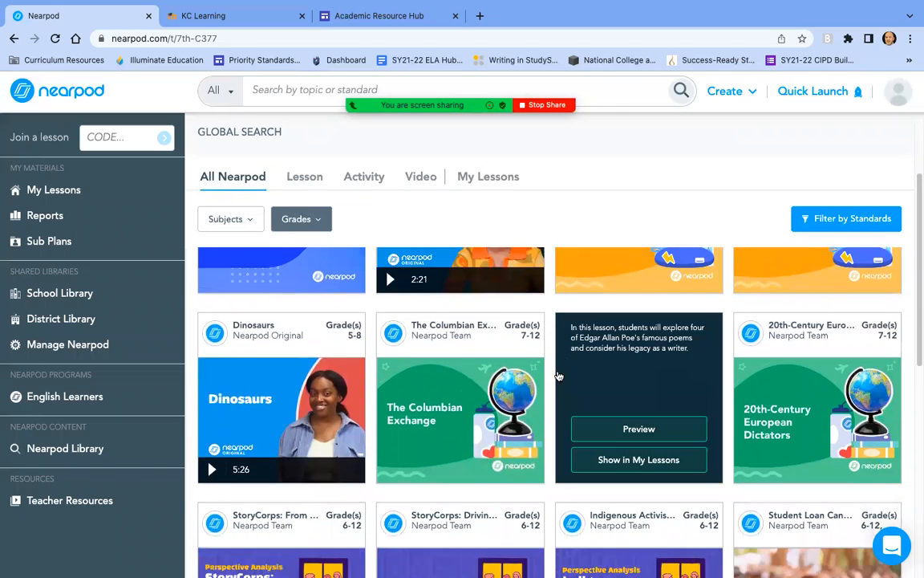
scroll(559, 375, "down", 5)
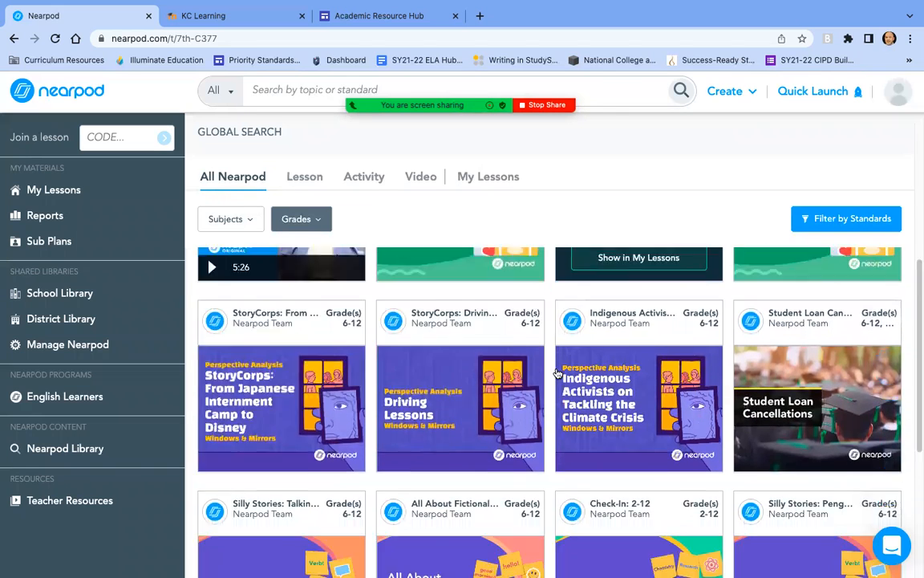
scroll(557, 373, "down", 3)
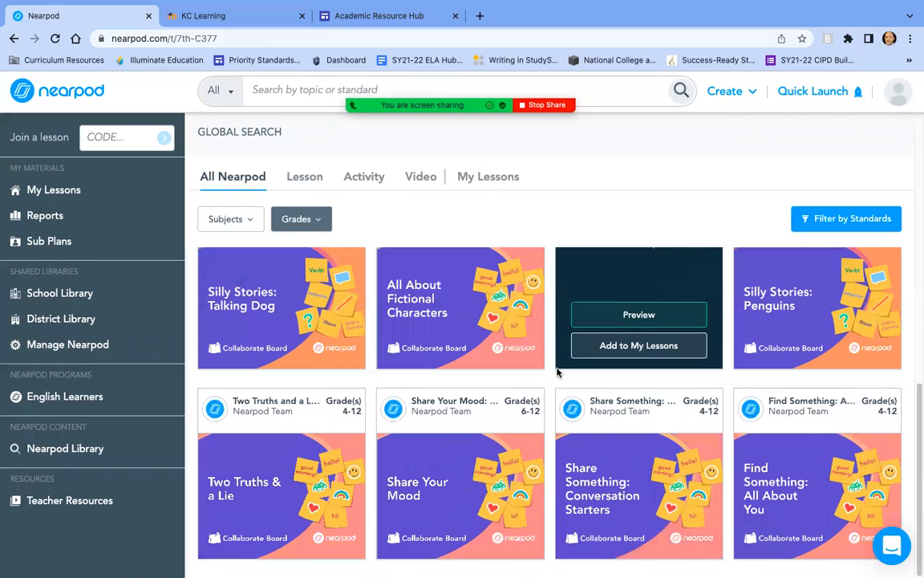
Narrow the 7th grade results to the English Language Arts subject.
scroll(557, 373, "up", 14)
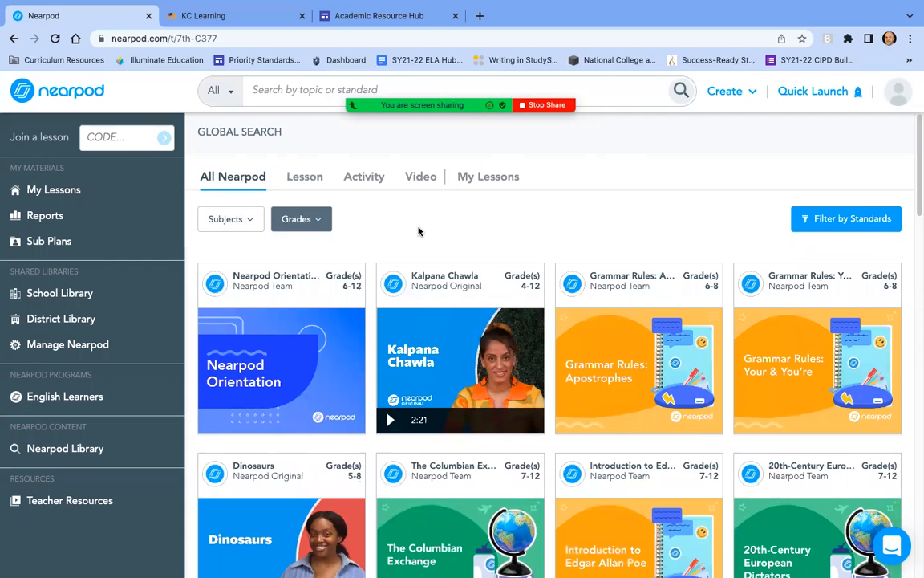
left_click(248, 221)
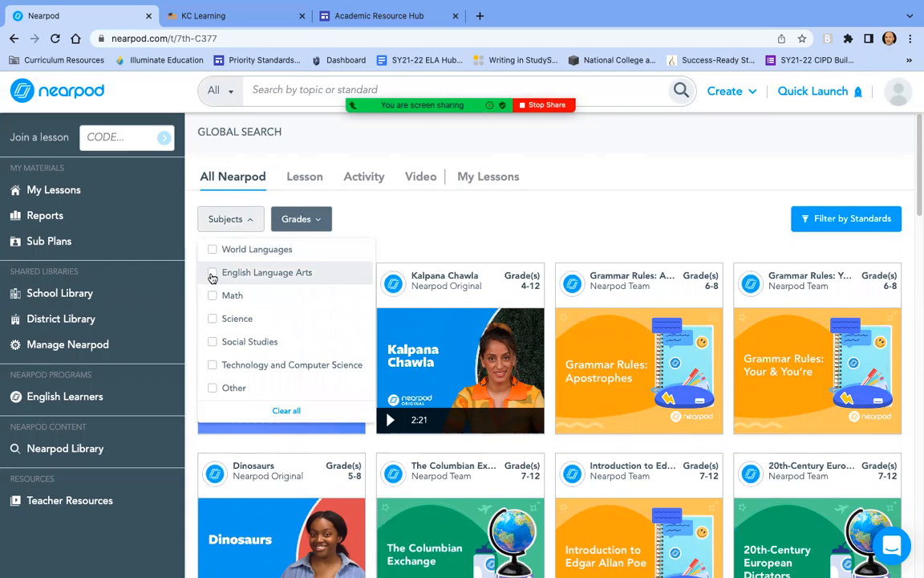
left_click(212, 274)
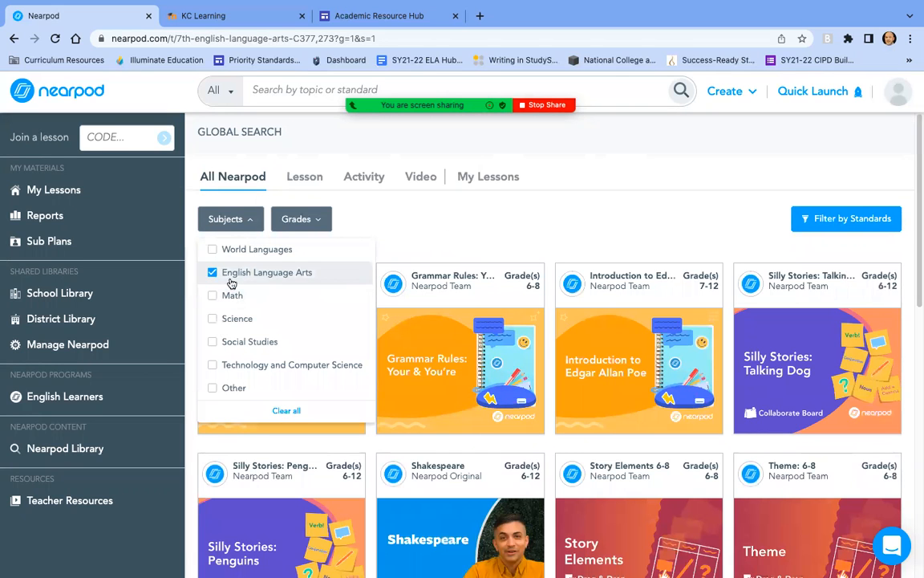
Open filtering by standards and set the standard or state to MO.
left_click(834, 220)
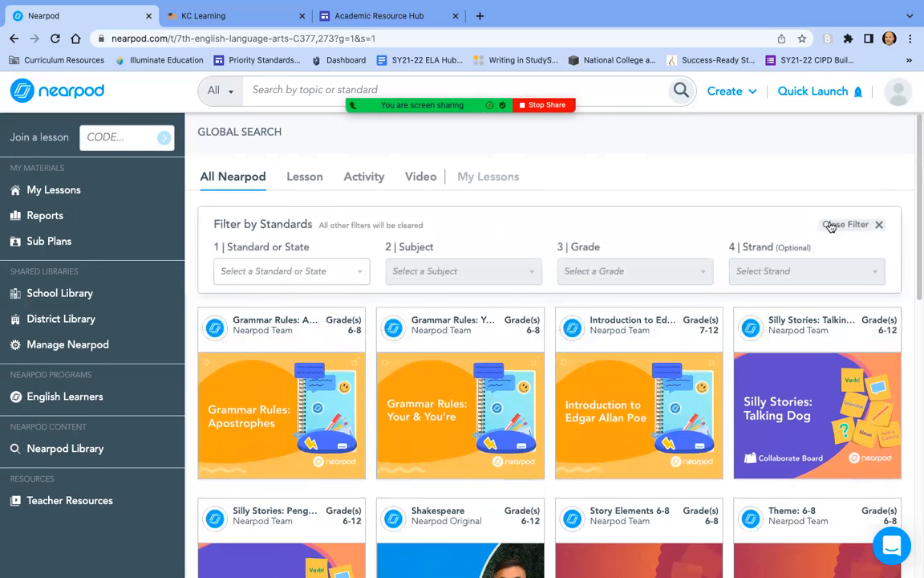
left_click(363, 275)
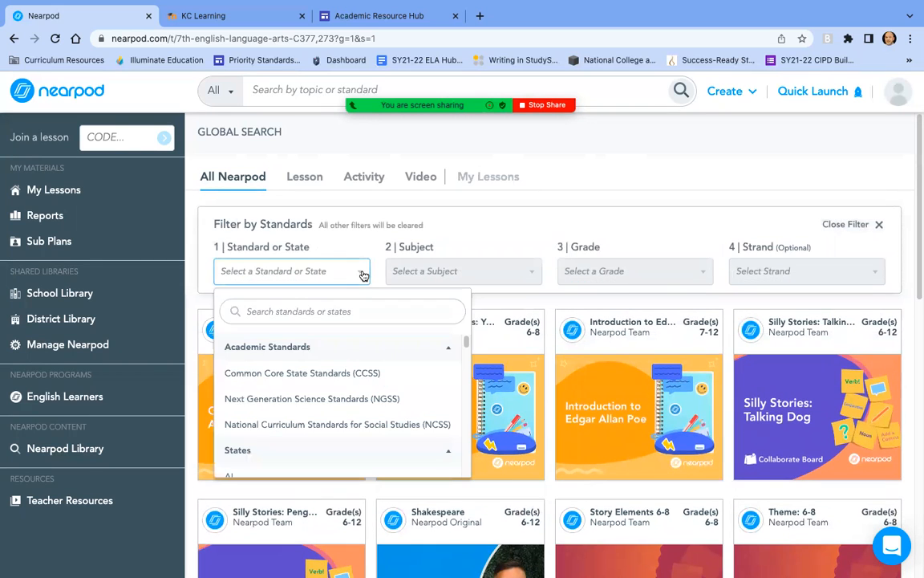
scroll(324, 391, "down", 1)
scroll(325, 394, "down", 8)
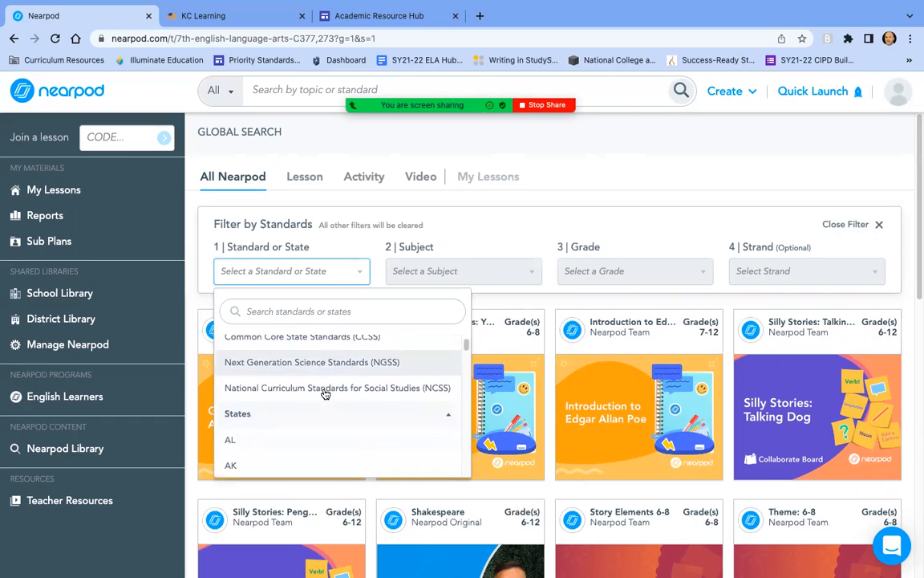
scroll(325, 393, "down", 3)
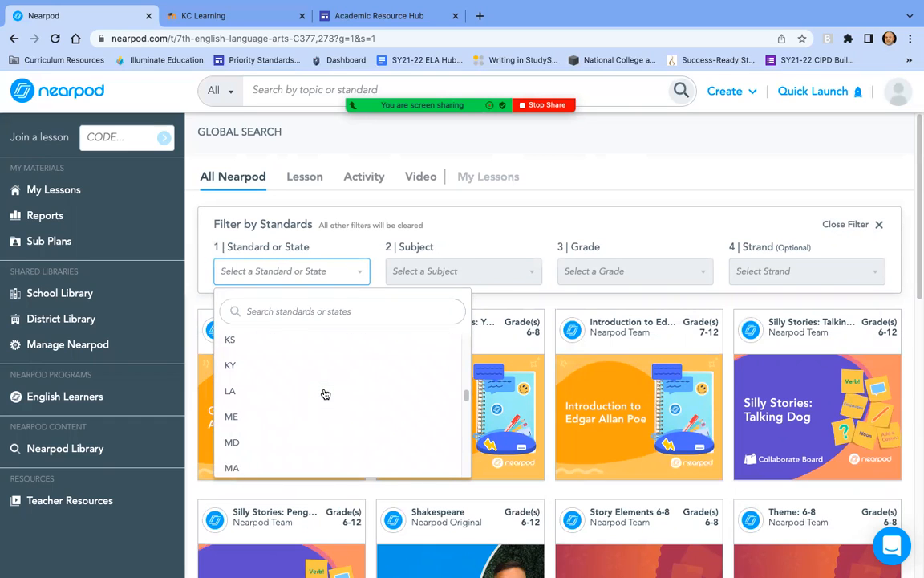
scroll(325, 393, "down", 5)
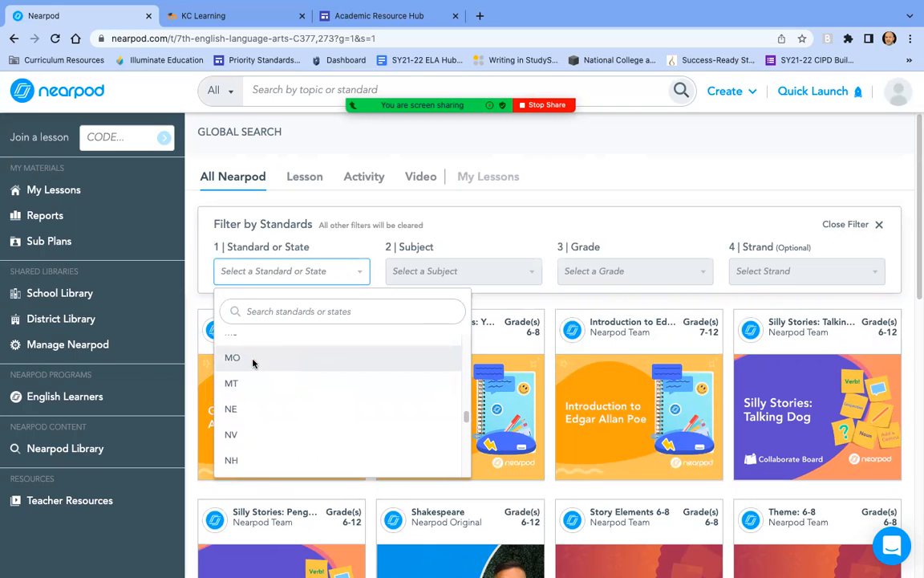
left_click(251, 365)
Set the standards filter to Language Arts and 7th grade, and look through the matching content.
left_click(448, 303)
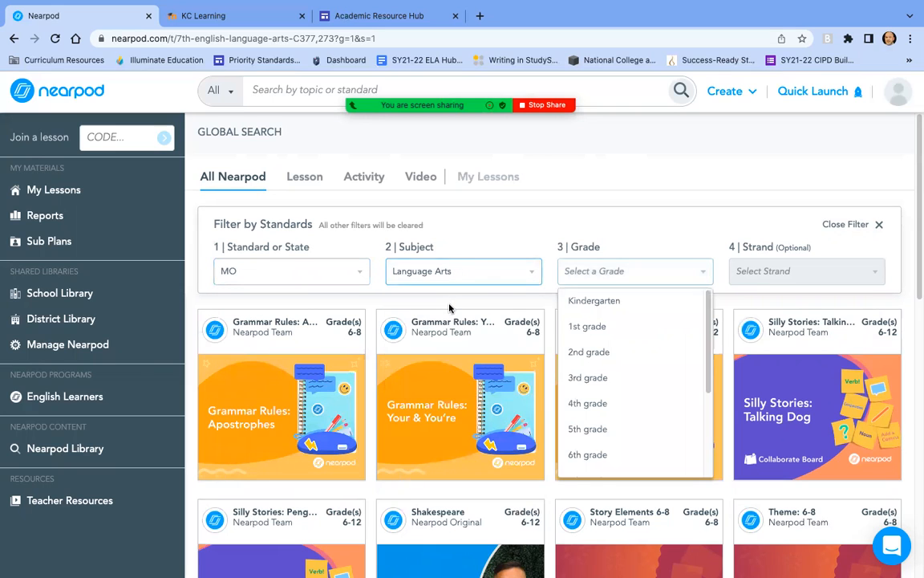
scroll(625, 433, "down", 2)
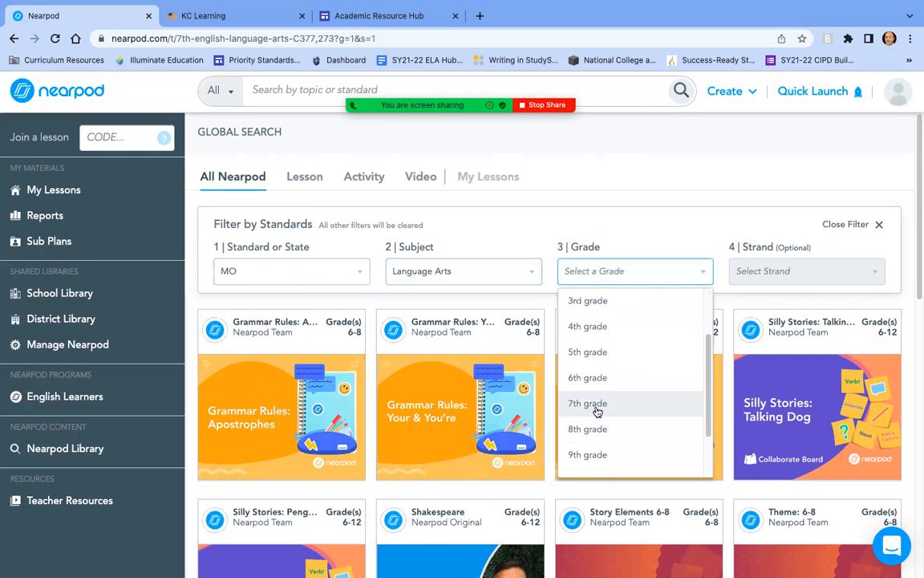
left_click(596, 407)
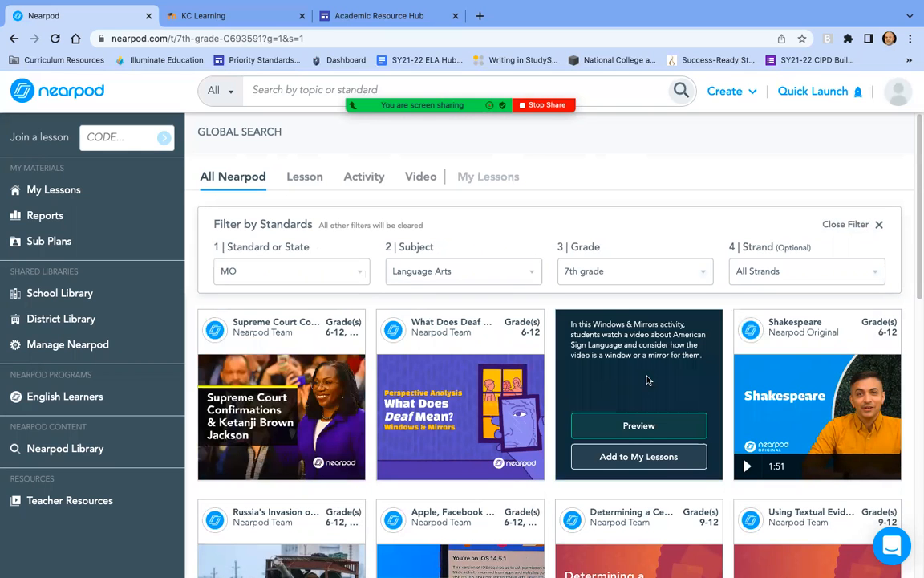
scroll(642, 382, "down", 3)
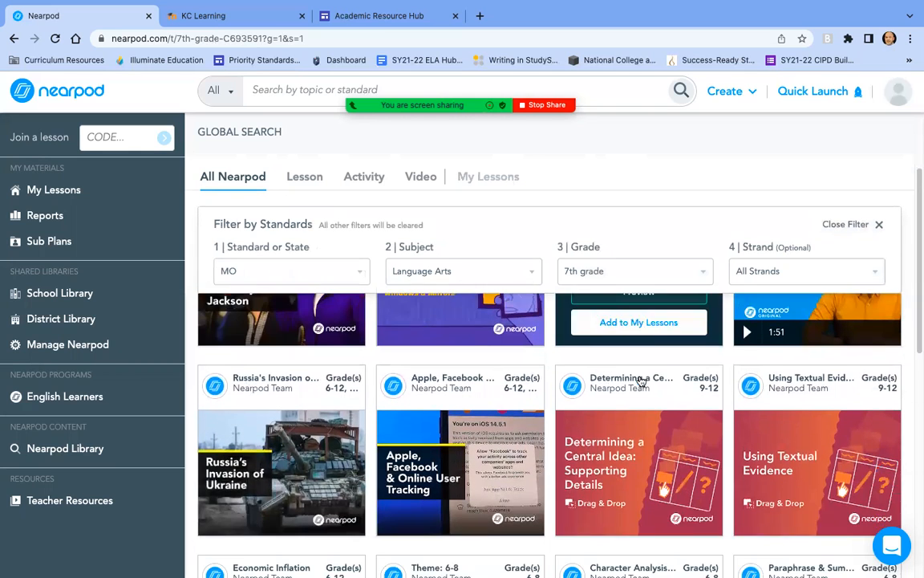
scroll(640, 379, "up", 3)
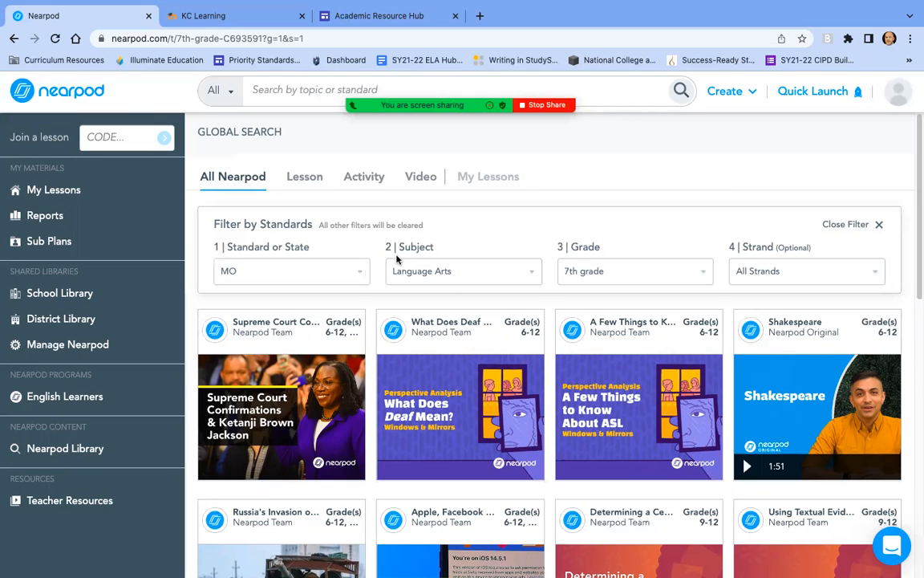
Return to the home page, reopen the Nearpod Library and browse by subject to the English Language Arts content.
left_click(70, 95)
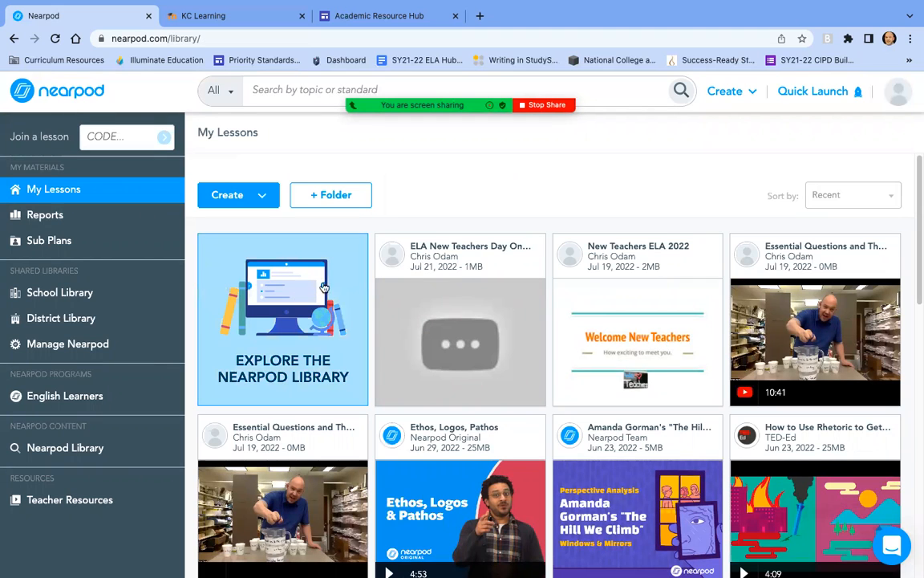
left_click(283, 323)
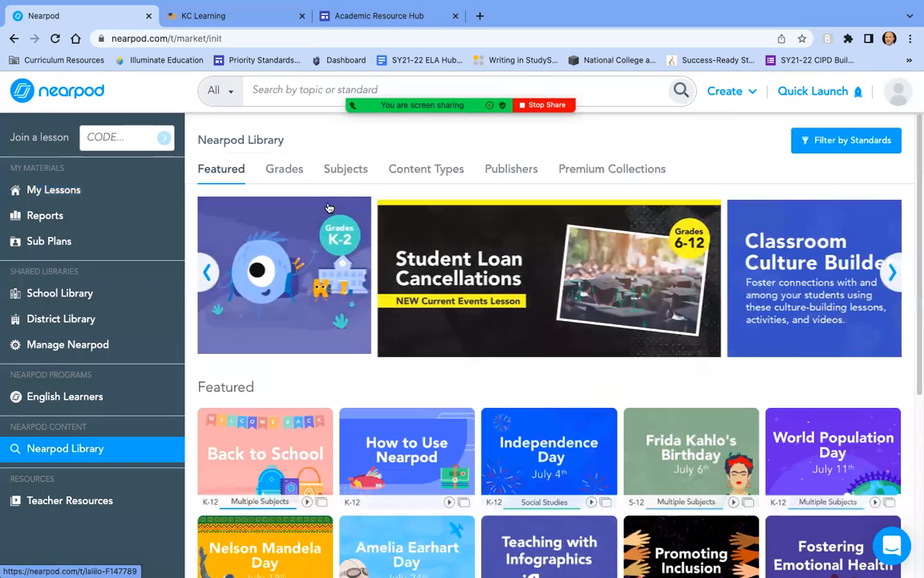
left_click(346, 170)
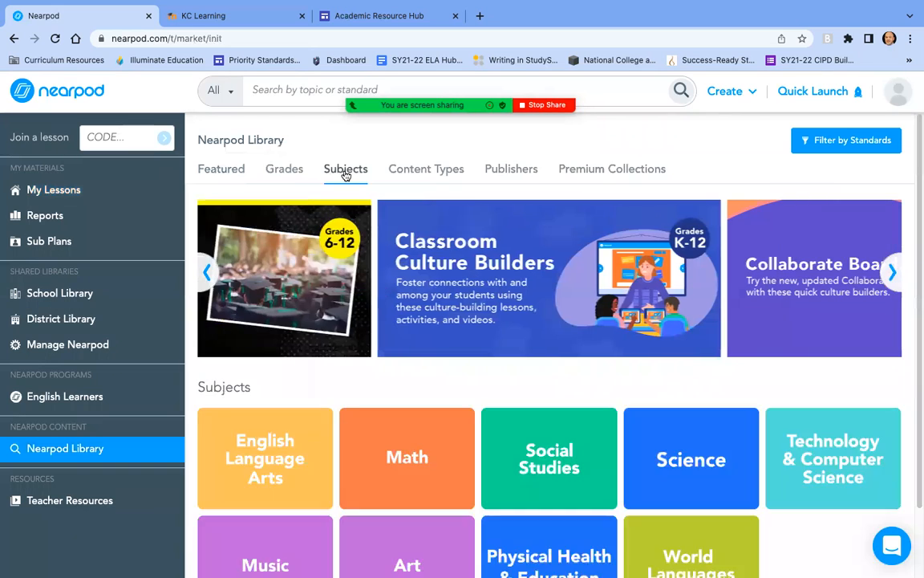
scroll(449, 321, "down", 2)
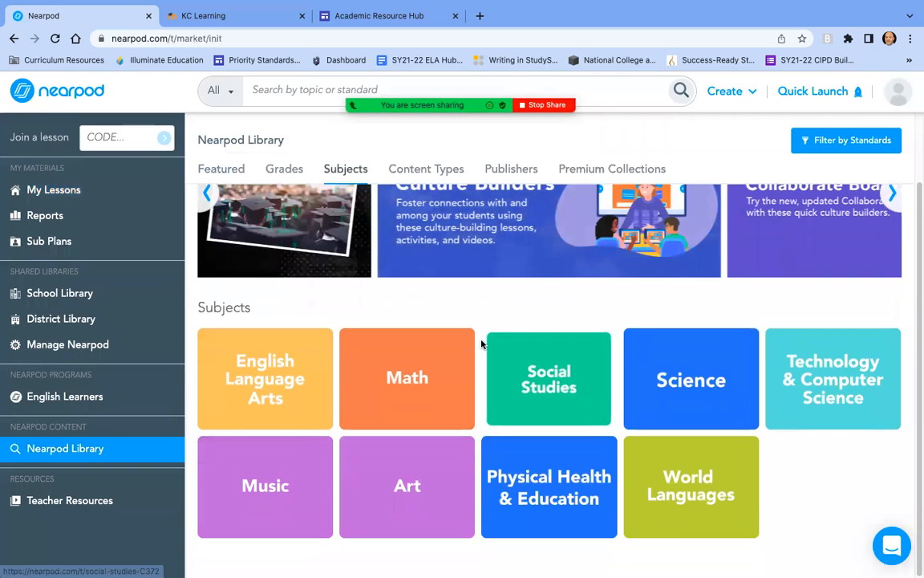
left_click(257, 392)
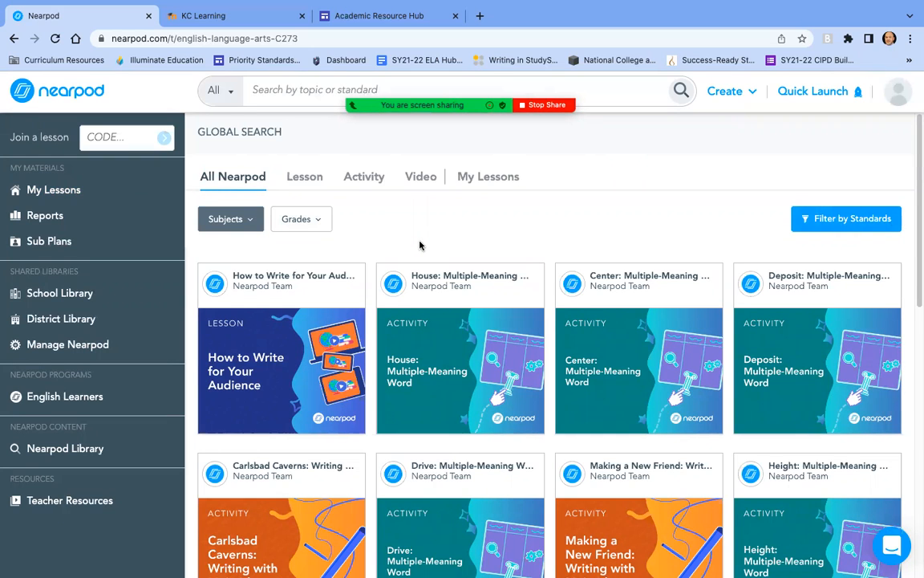
Look over the English Language Arts lessons and activities, including the House activity's description, and view the saved lessons.
scroll(421, 243, "down", 1)
scroll(422, 242, "up", 1)
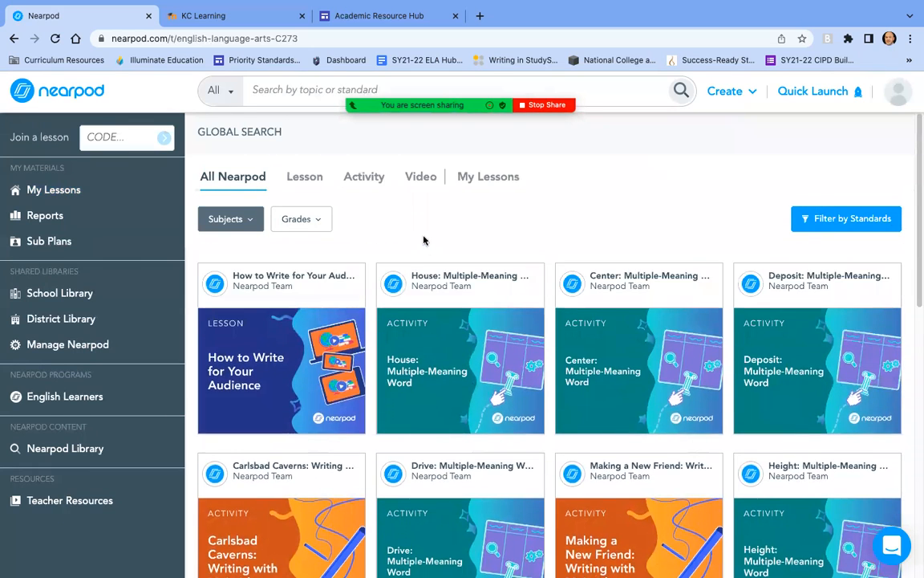
mouse_move(305, 387)
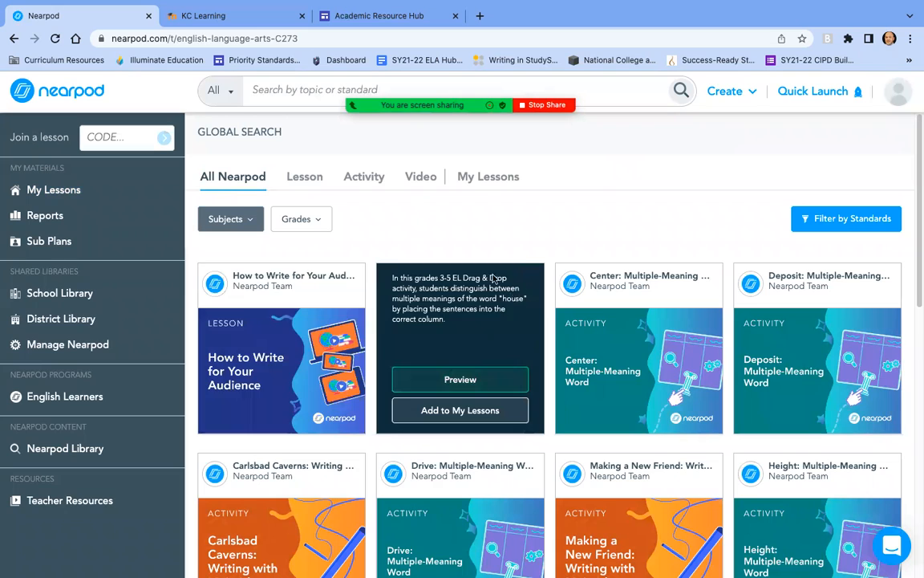
mouse_move(440, 427)
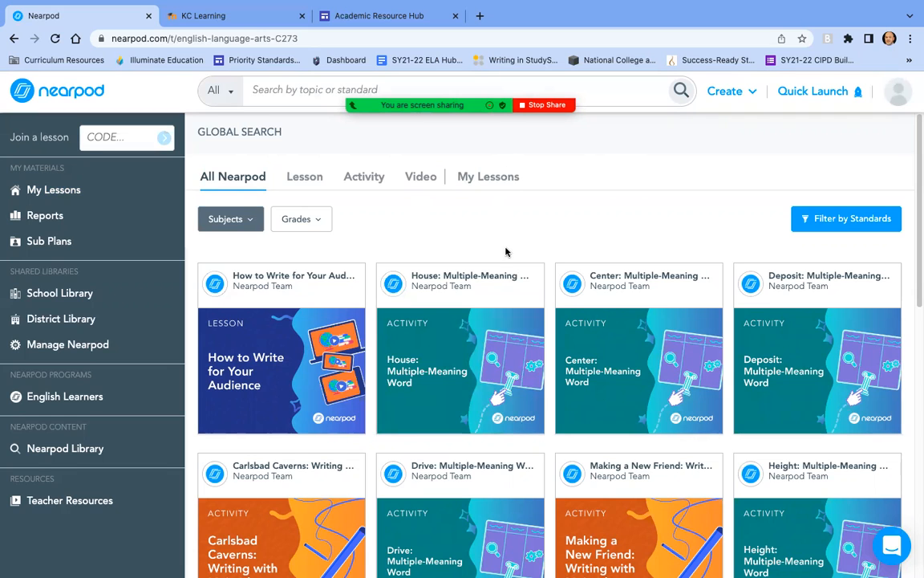
left_click(485, 179)
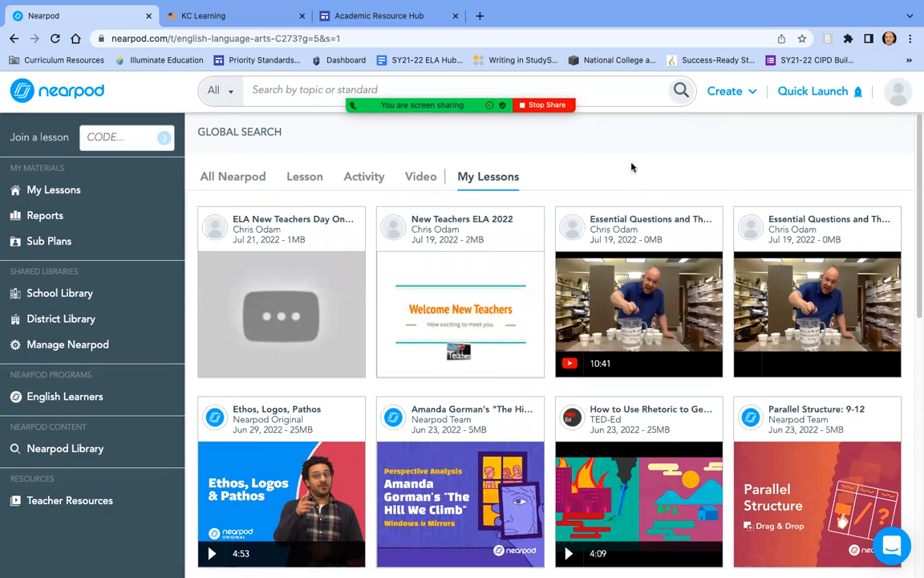
mouse_move(632, 232)
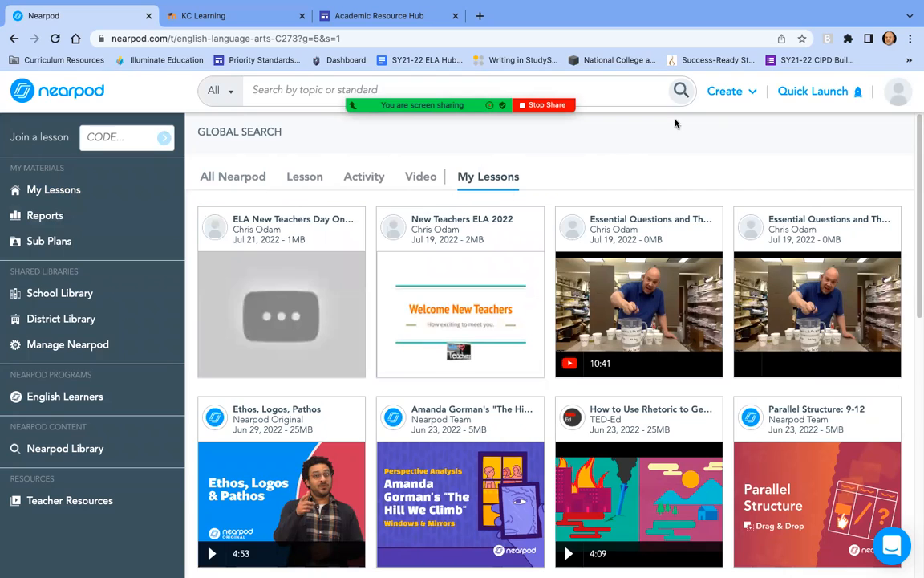
Create a new lesson and choose Video as the content to add, opening the Video Library.
left_click(753, 94)
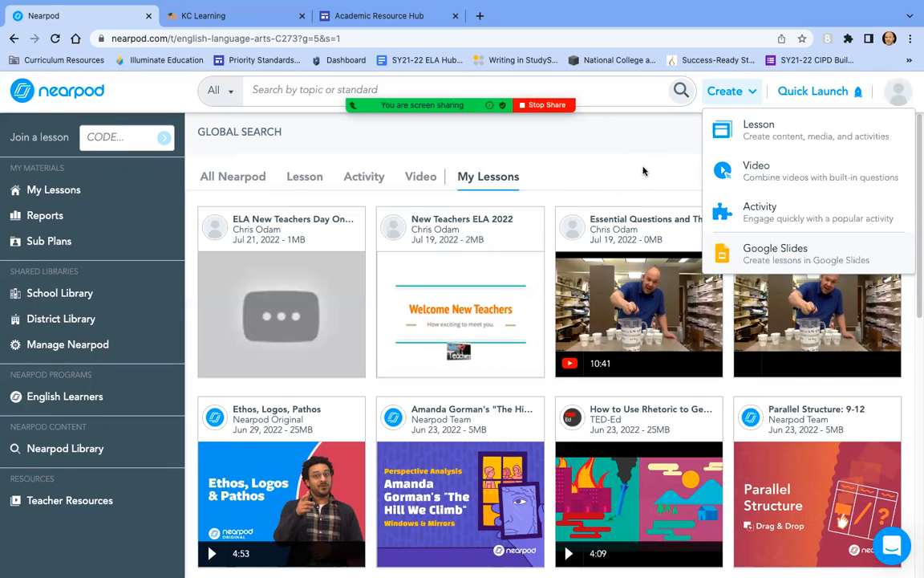
left_click(756, 134)
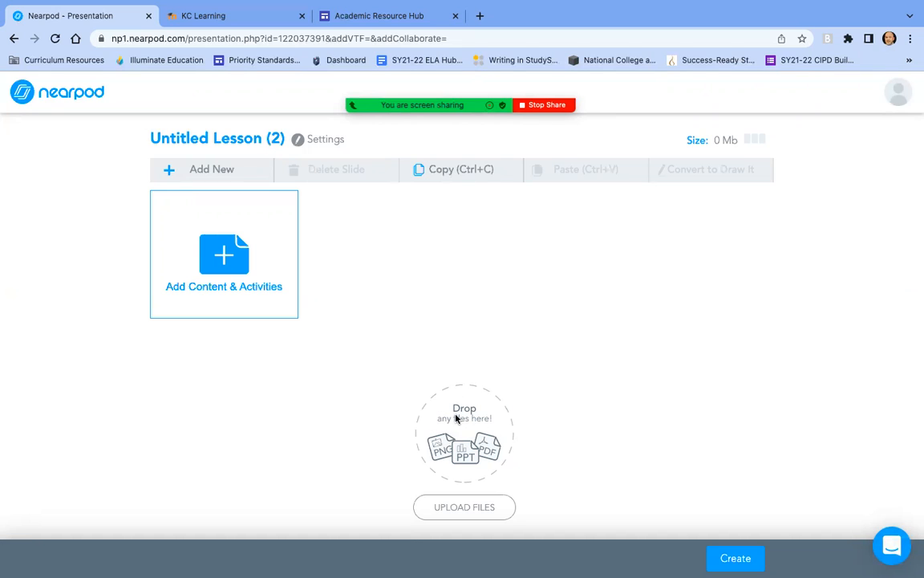
left_click(206, 172)
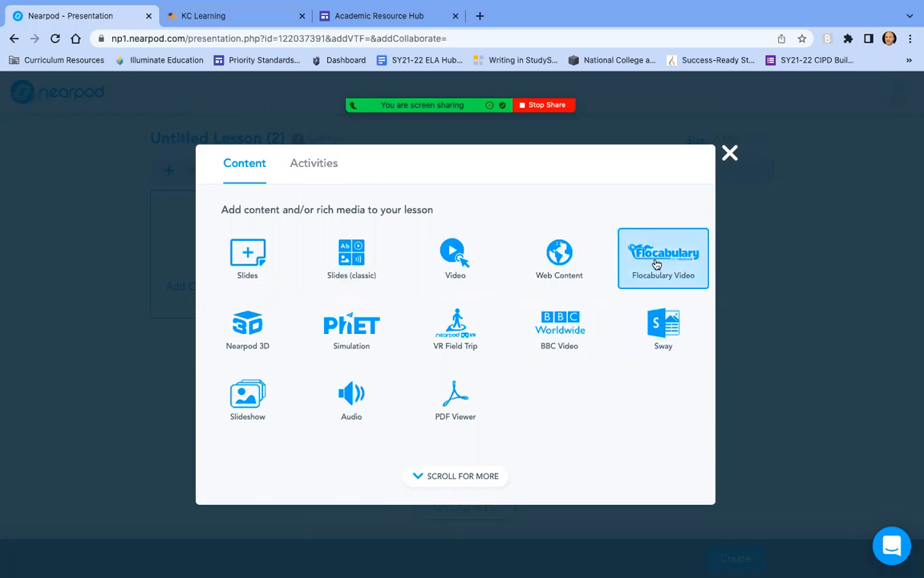
left_click(454, 256)
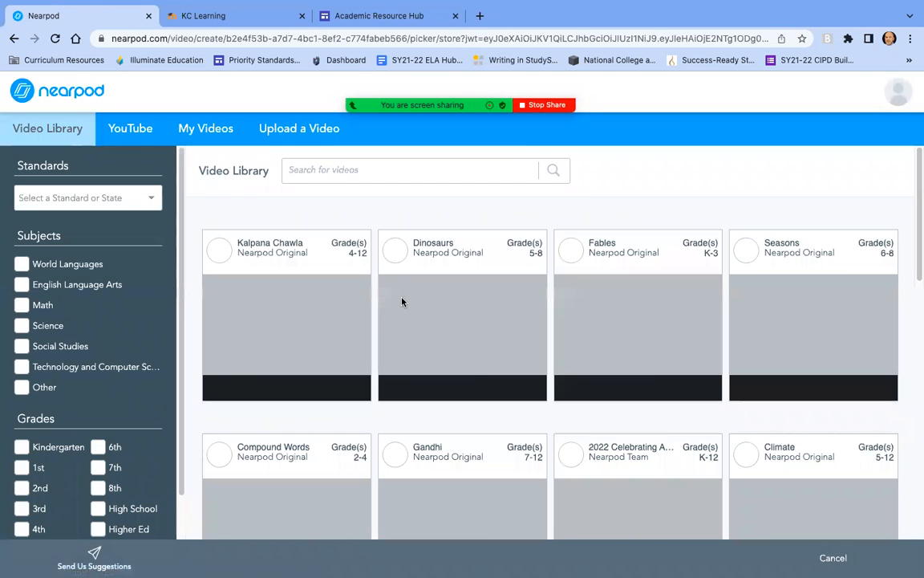
mouse_move(371, 307)
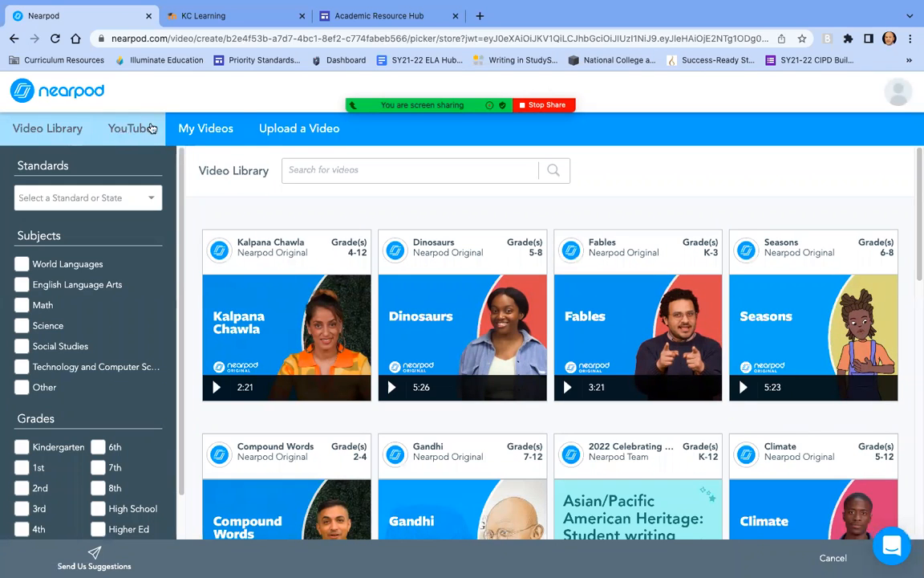
Examine the video upload, YouTube and Video Library sources, and return to the home page without picking a video.
left_click(288, 132)
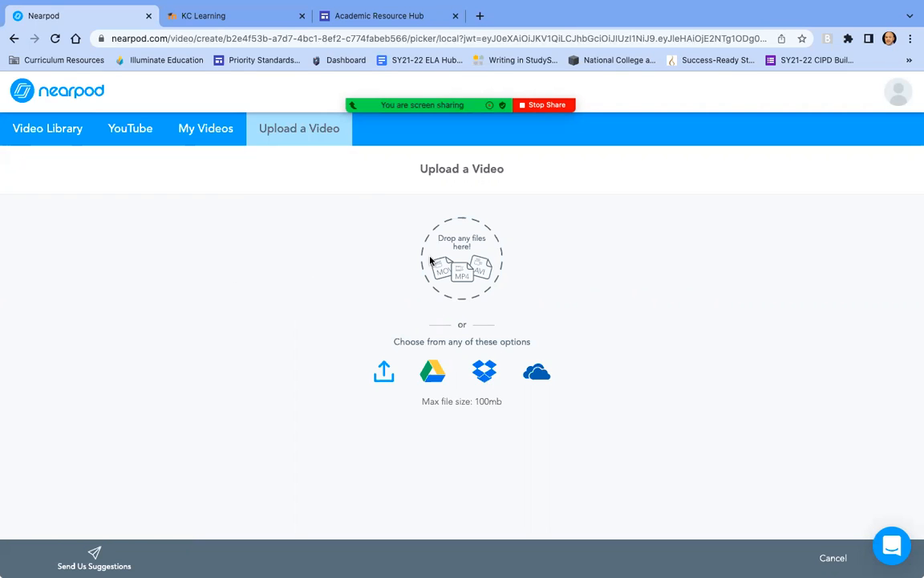
left_click(132, 131)
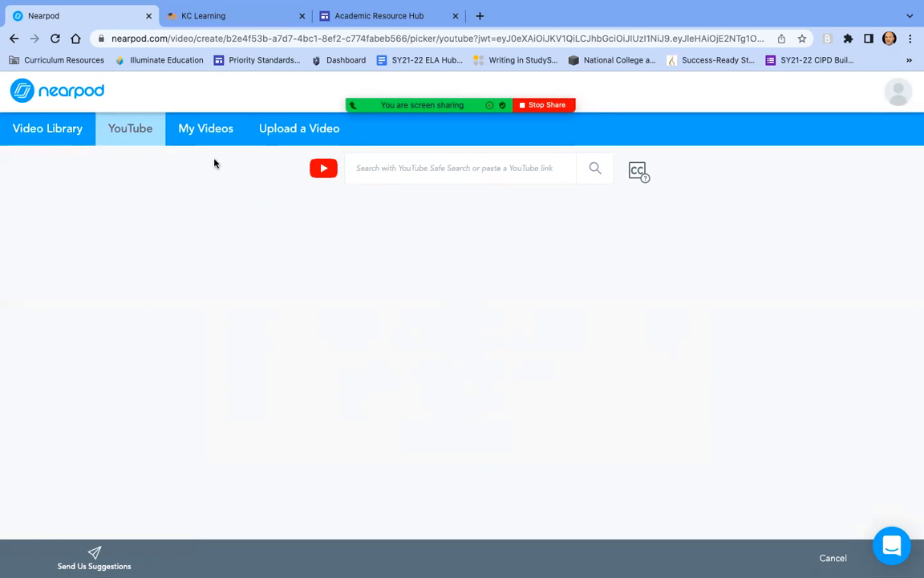
left_click(48, 130)
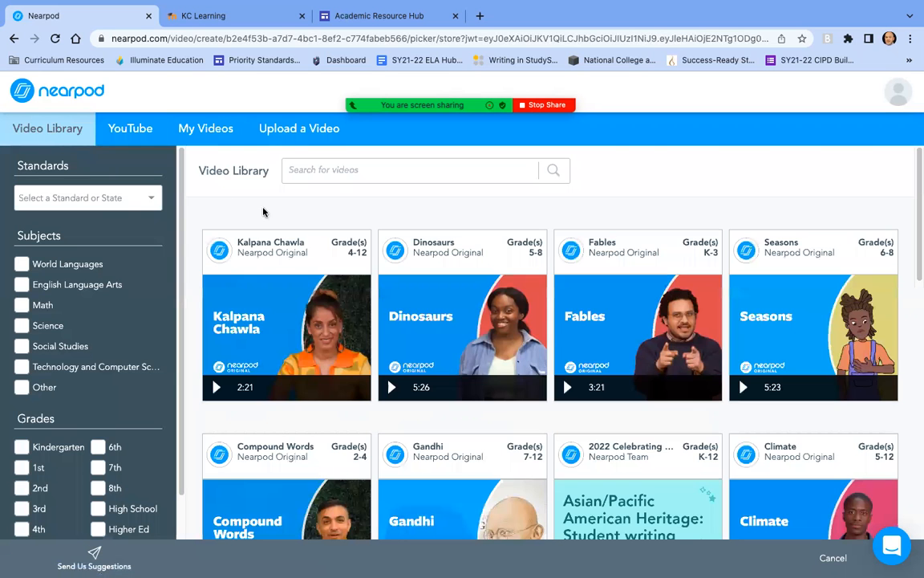
mouse_move(385, 238)
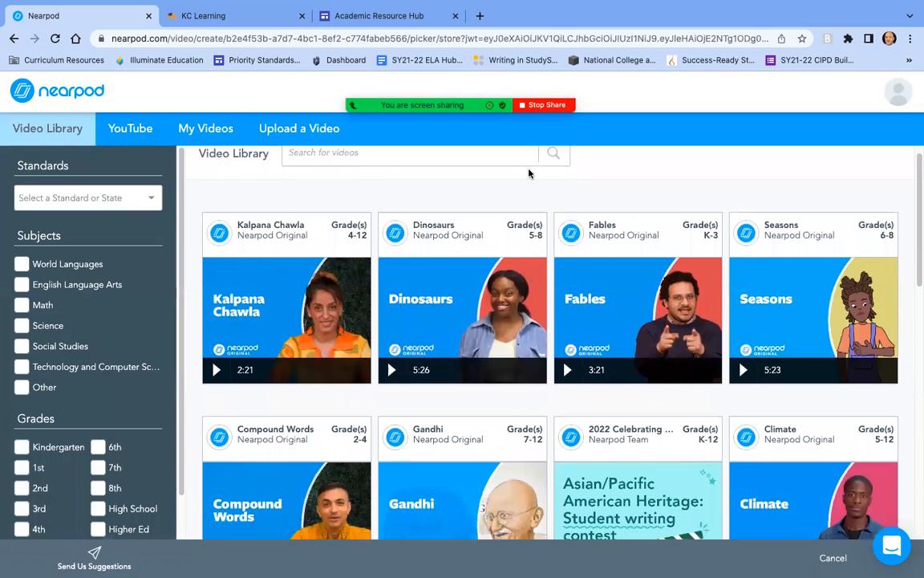
left_click(74, 94)
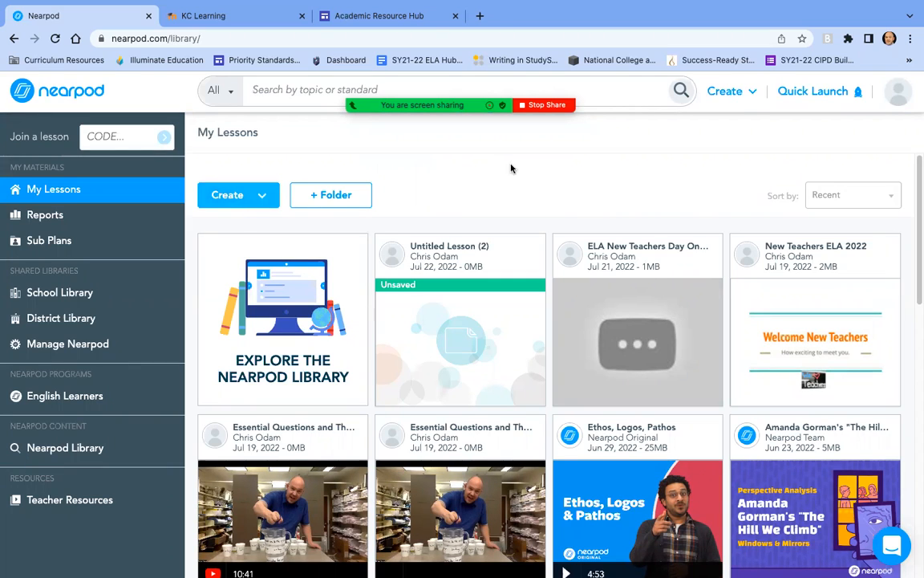
Create another new lesson, check the content types that can be added, and close the chooser without adding any.
left_click(754, 95)
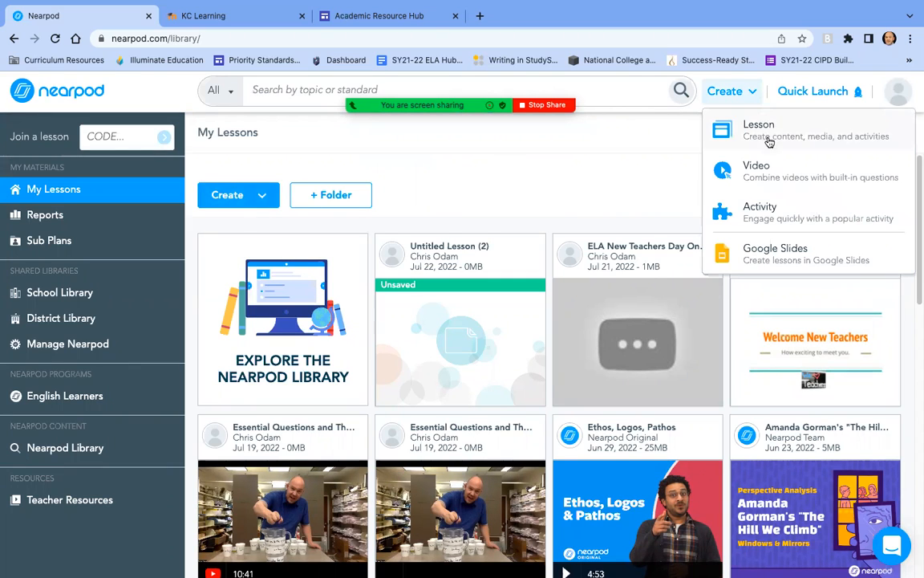
left_click(758, 127)
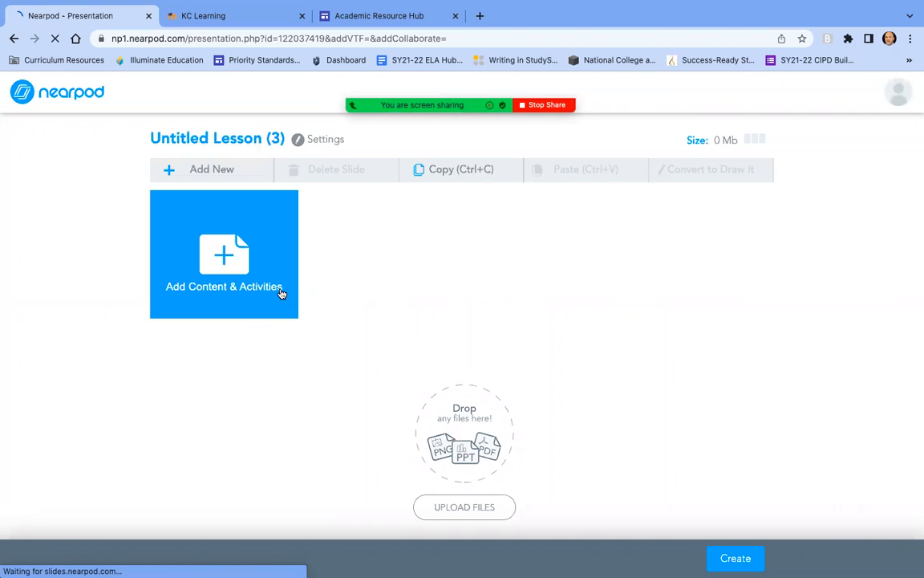
left_click(230, 264)
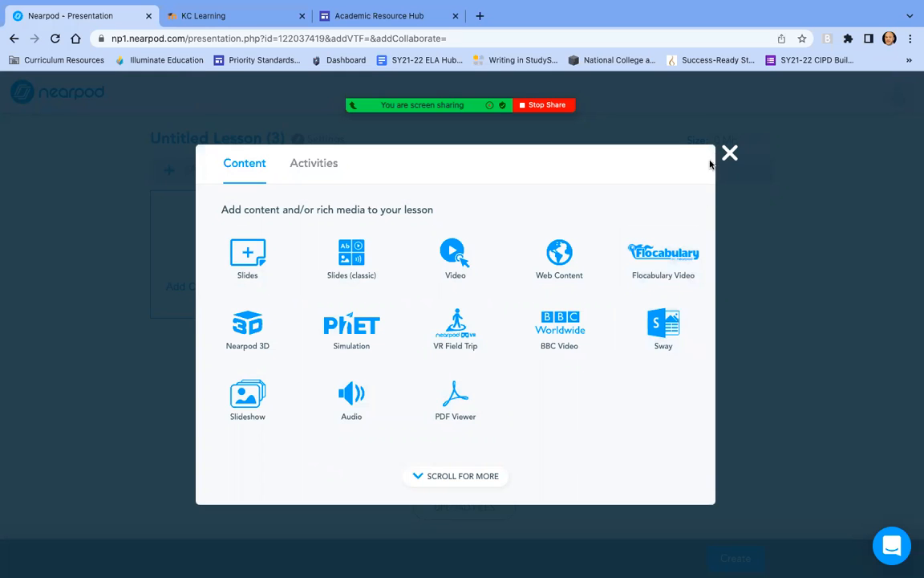
left_click(729, 157)
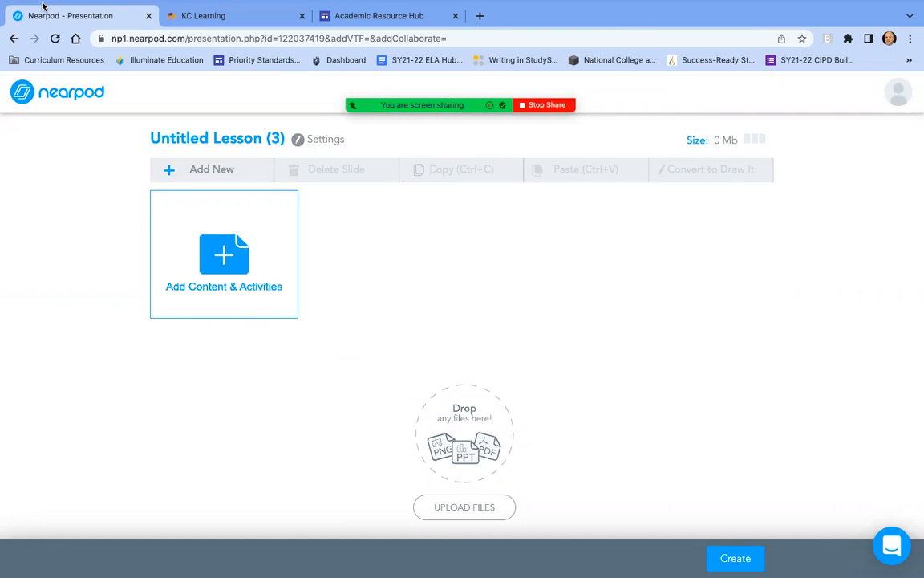
Take the browser out of full screen and move its window aside, keeping the lesson's file drop area in view.
mouse_move(43, 3)
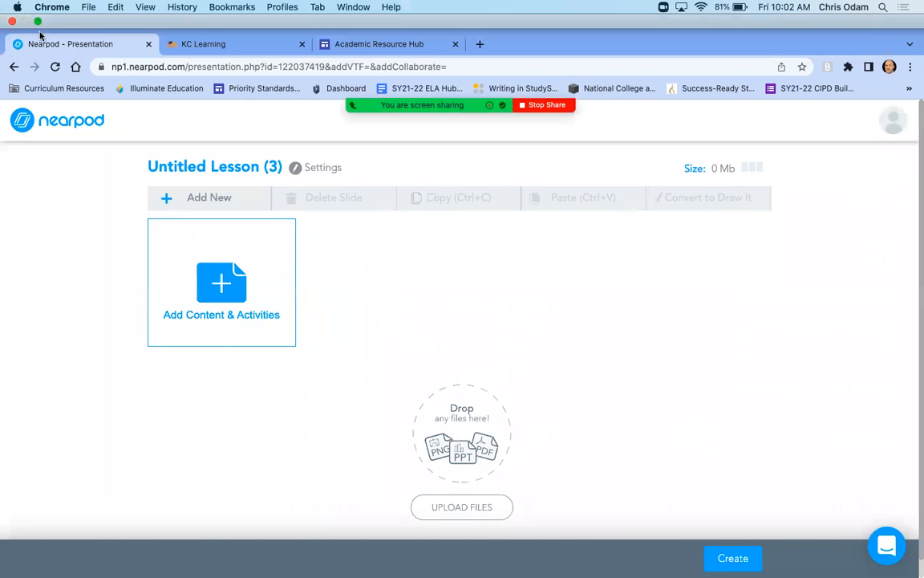
left_click(37, 22)
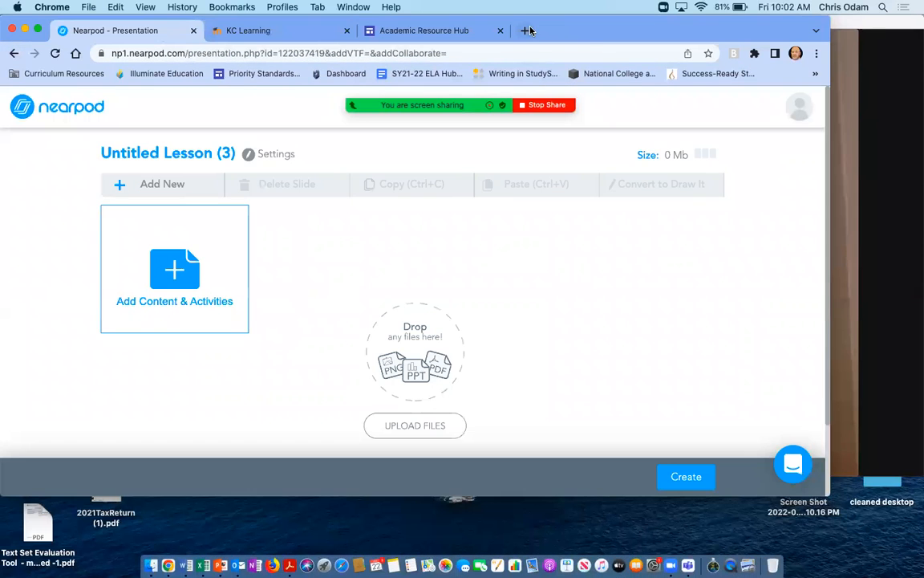
left_click_drag(537, 32, 742, 32)
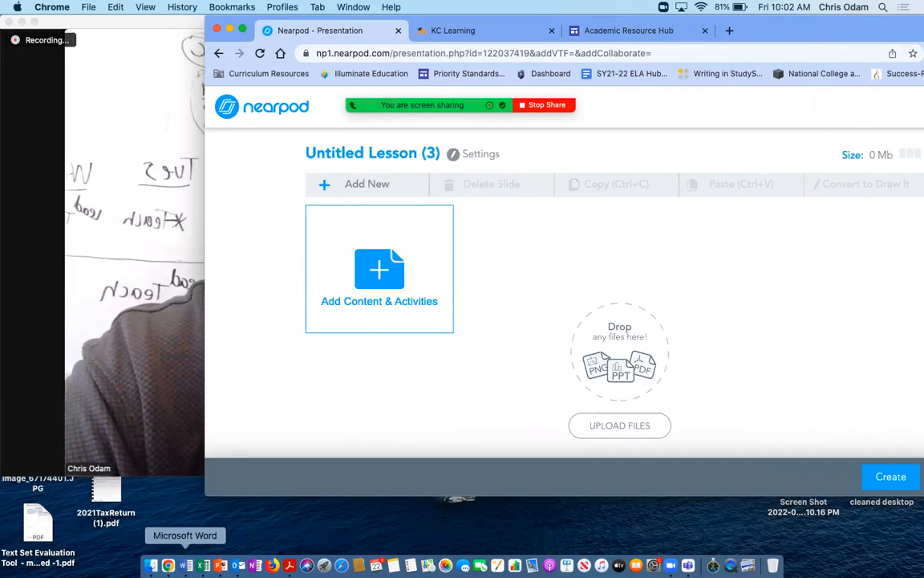
Switch to Finder, open the Downloads folder and widen the sidebar slightly.
left_click(151, 566)
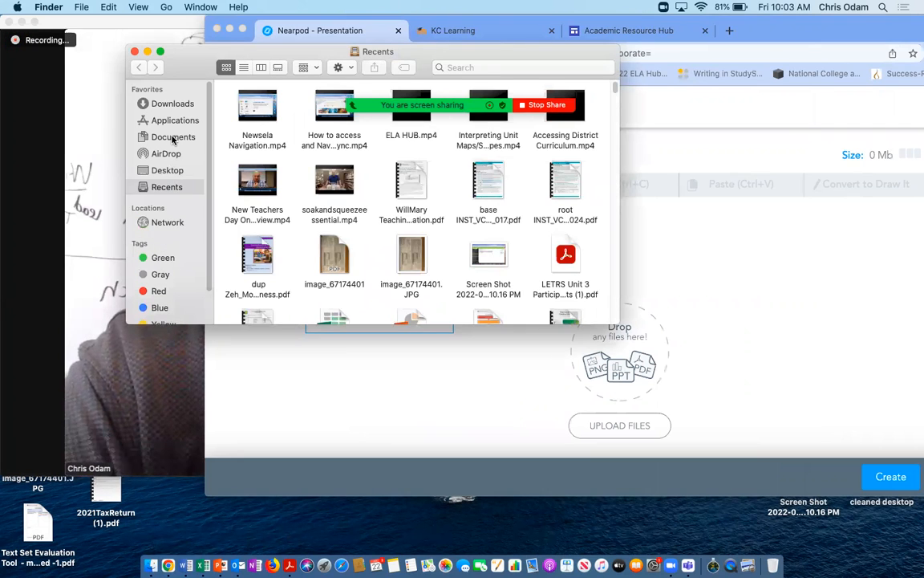
left_click(171, 104)
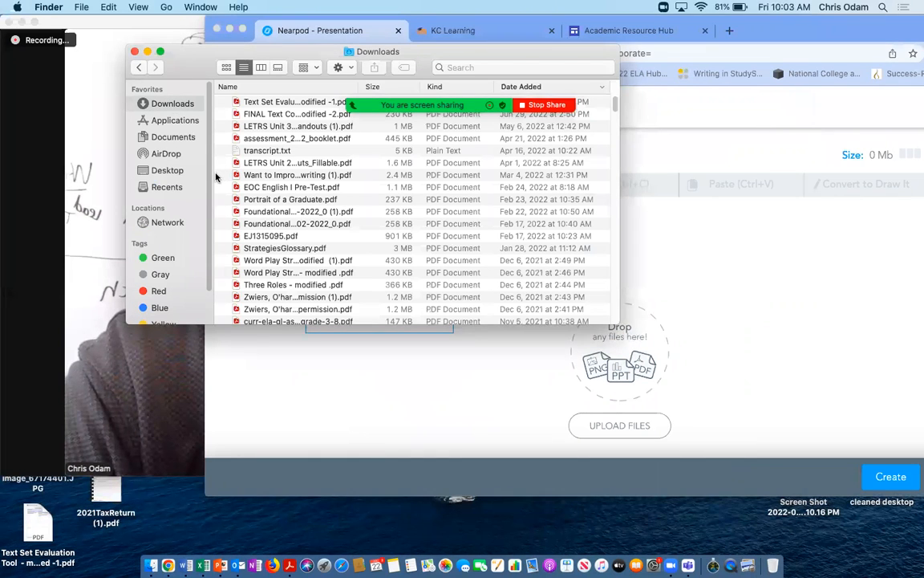
left_click_drag(213, 183, 213, 256)
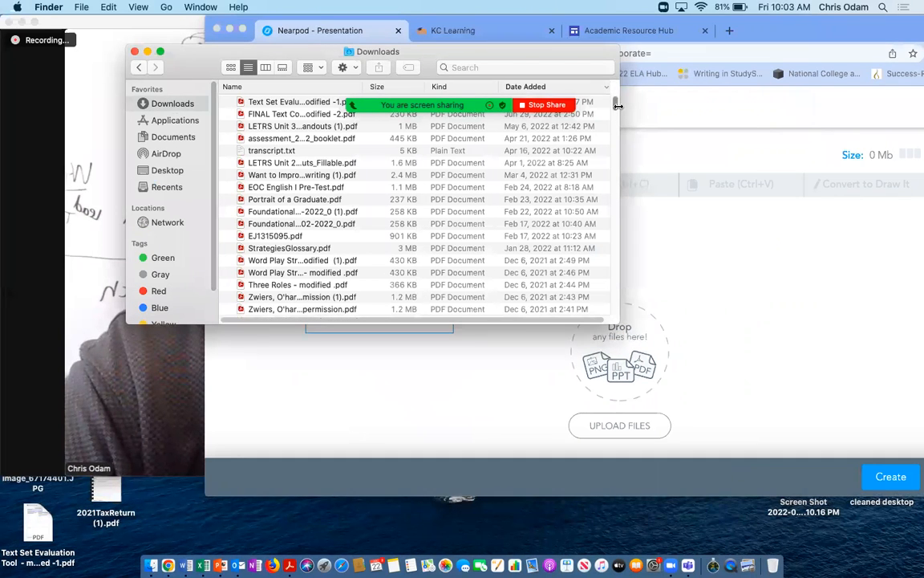
Open the meeting recording folder dated 2022-07-22 08.36.02 in the Zoom folder under Documents.
left_click_drag(617, 104, 616, 192)
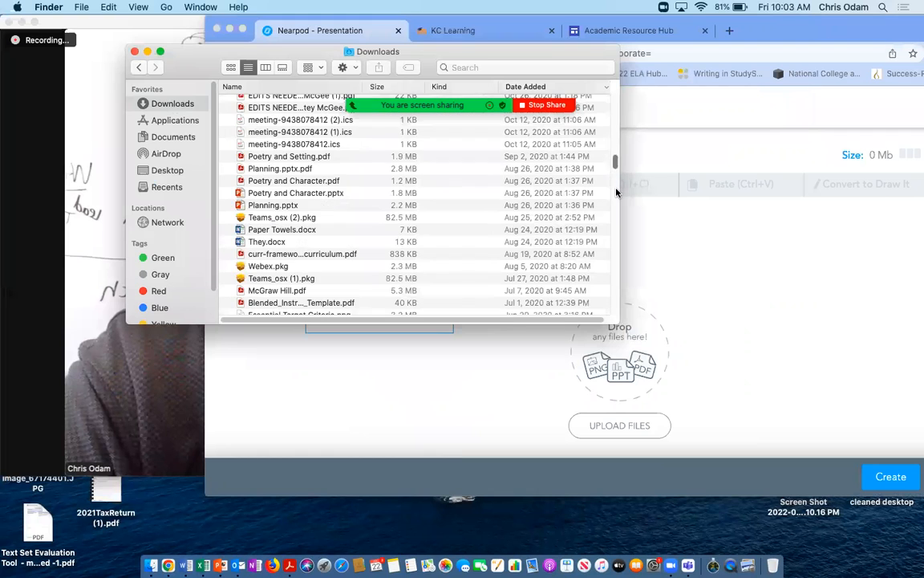
scroll(554, 215, "down", 10)
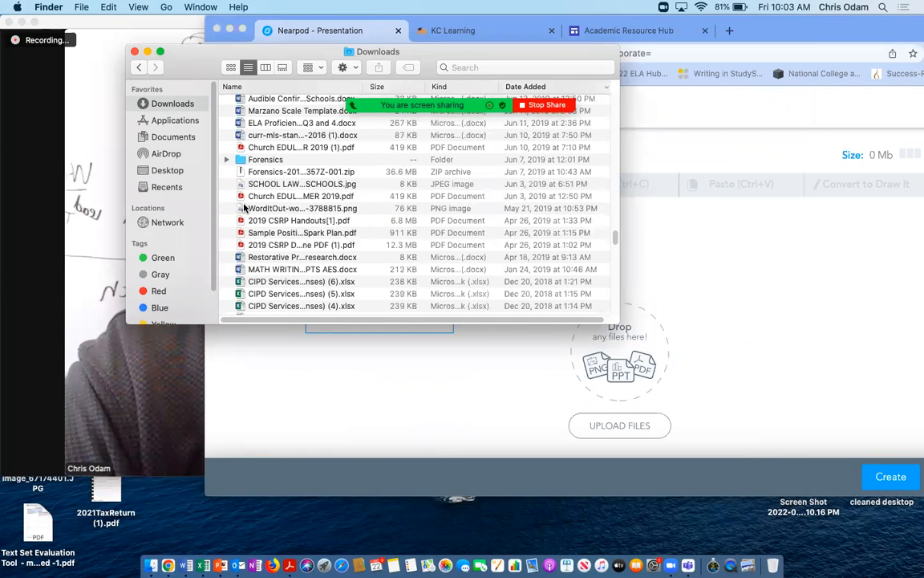
left_click(170, 138)
left_click(328, 115)
double_click(328, 116)
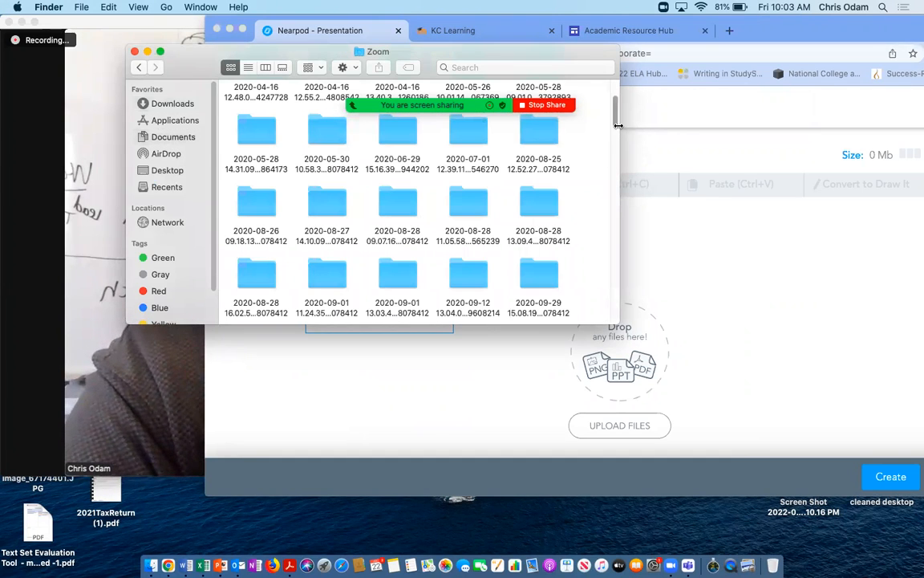
scroll(616, 166, "down", 3)
scroll(616, 166, "down", 10)
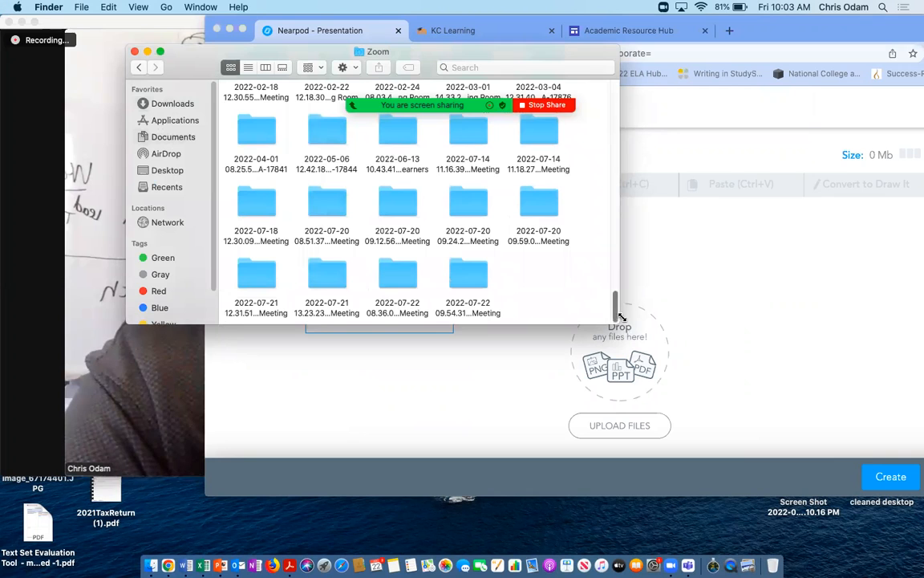
double_click(397, 275)
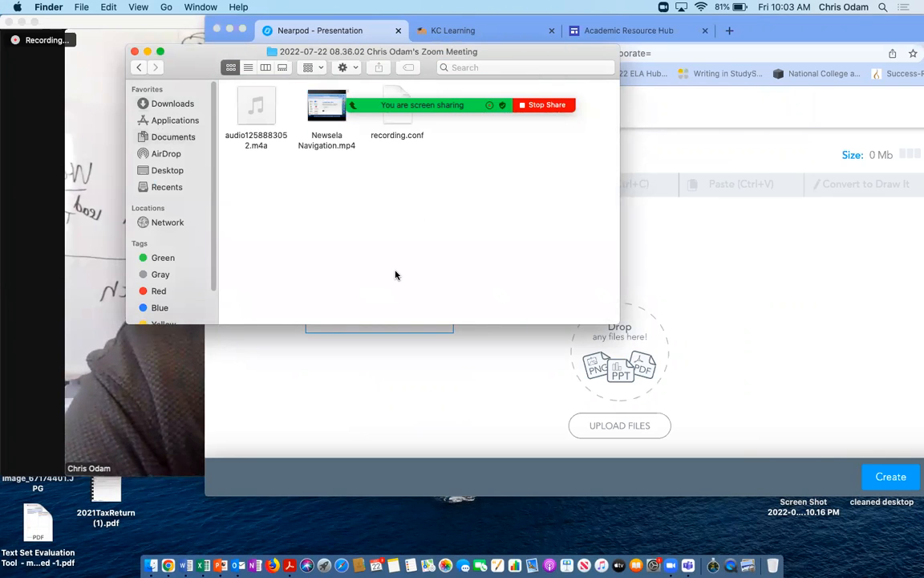
Try to add Newsela Navigation.mp4 to the untitled lesson through its file drop area, cancel the upload, and return to the Finder window.
left_click_drag(495, 57, 316, 219)
left_click_drag(147, 273, 618, 318)
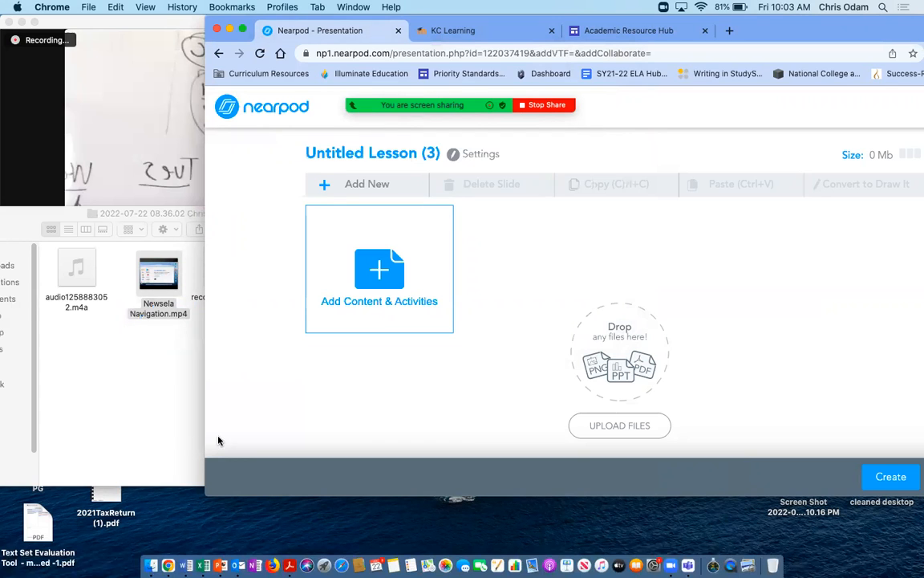
left_click_drag(148, 248, 630, 343)
left_click_drag(158, 273, 635, 382)
left_click_drag(777, 31, 715, 31)
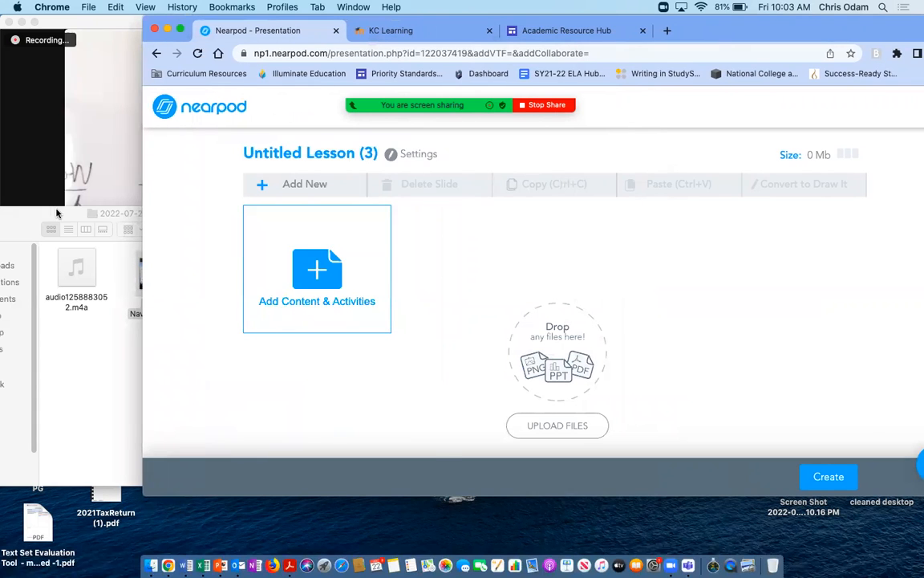
left_click_drag(56, 213, 33, 201)
left_click_drag(128, 263, 559, 304)
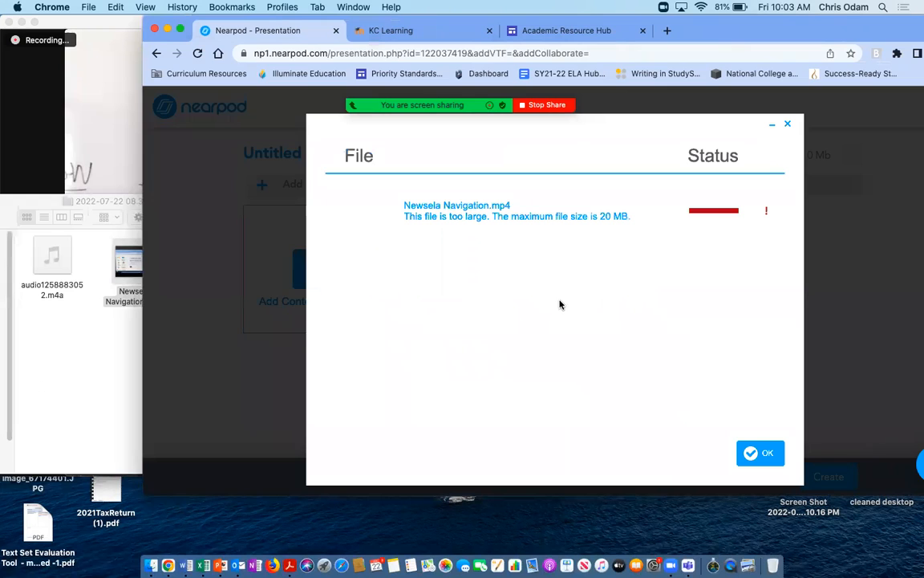
left_click(788, 126)
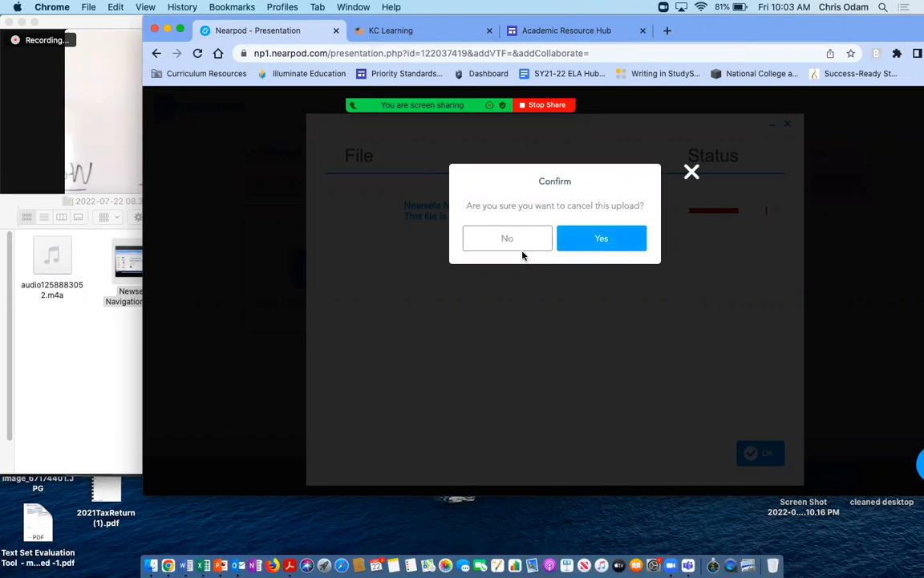
left_click(594, 246)
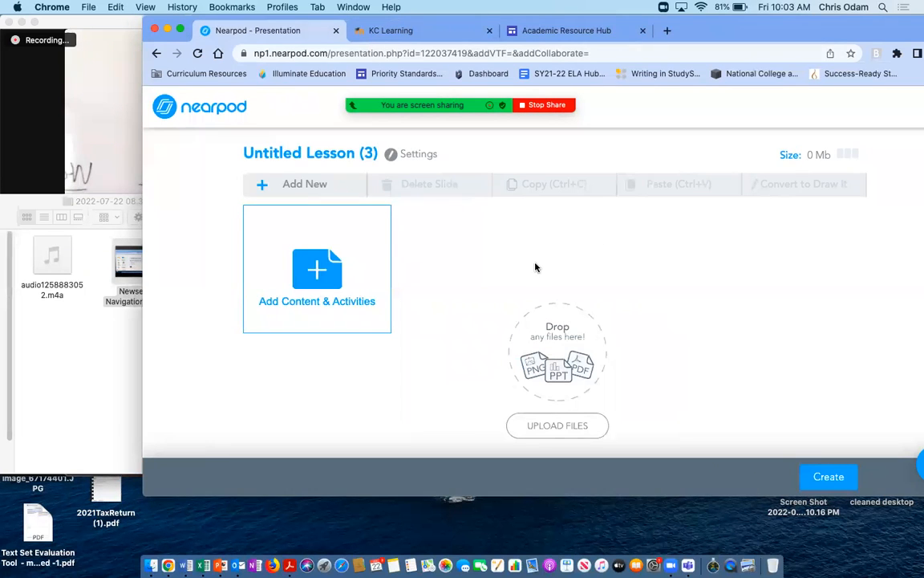
left_click(36, 203)
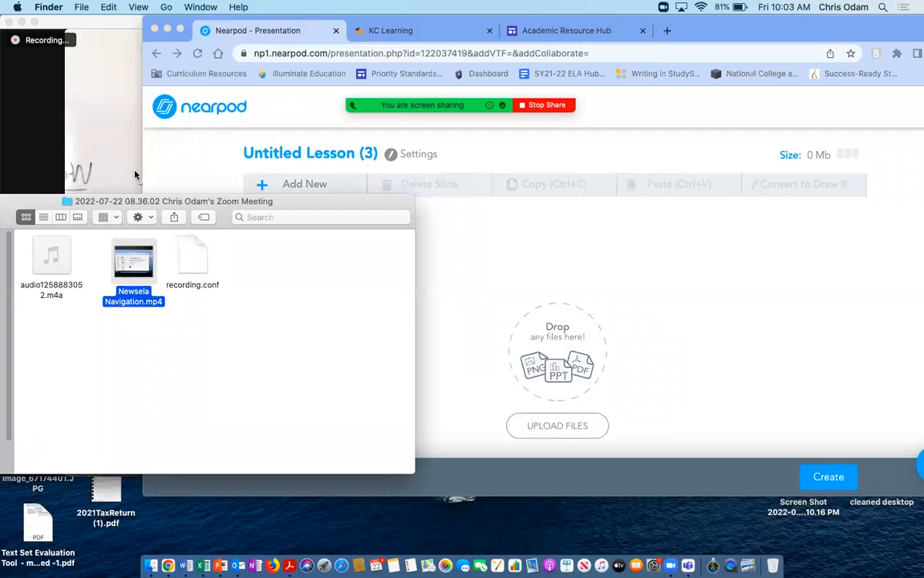
Search Google for youtube in a new browser tab, open the YouTube site, and move the browser window so it is fully visible.
left_click(667, 32)
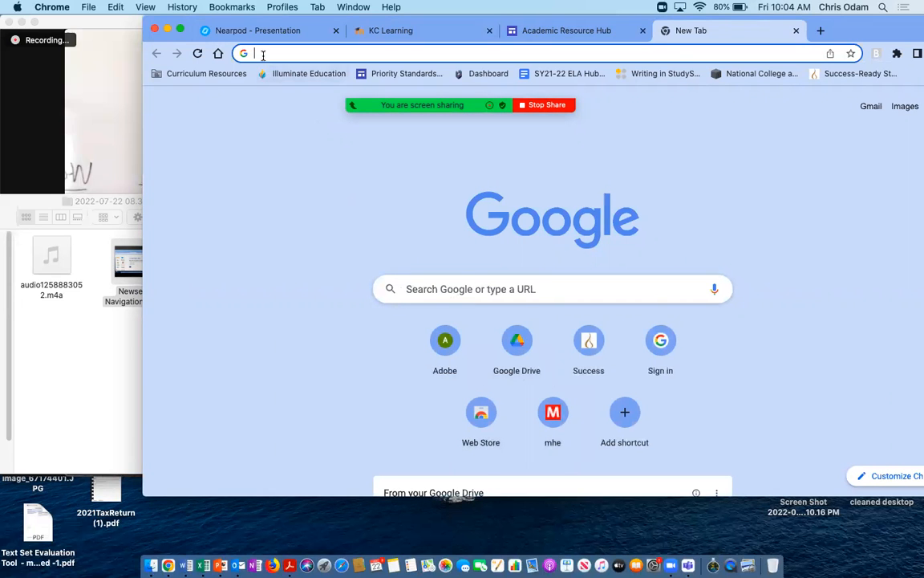
left_click(240, 53)
left_click(278, 124)
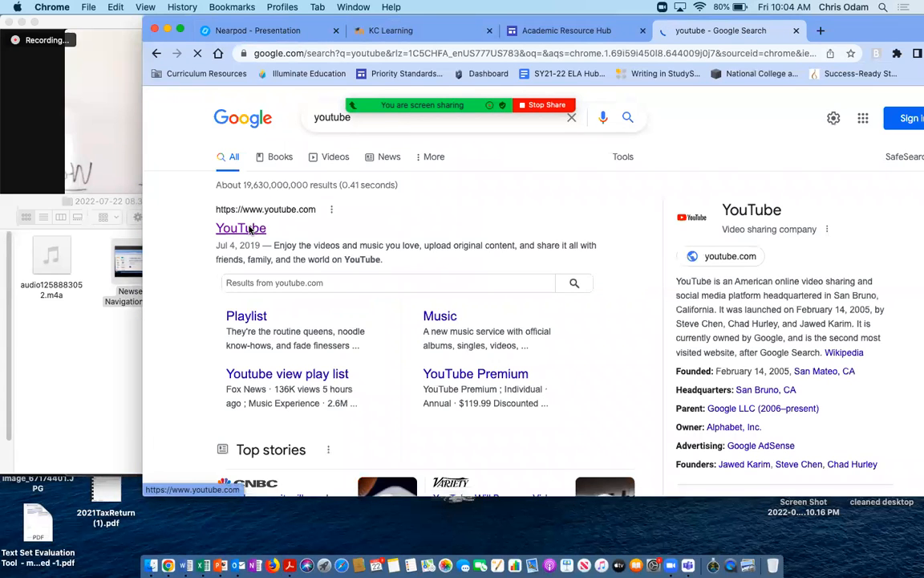
left_click(248, 230)
left_click_drag(829, 36, 710, 36)
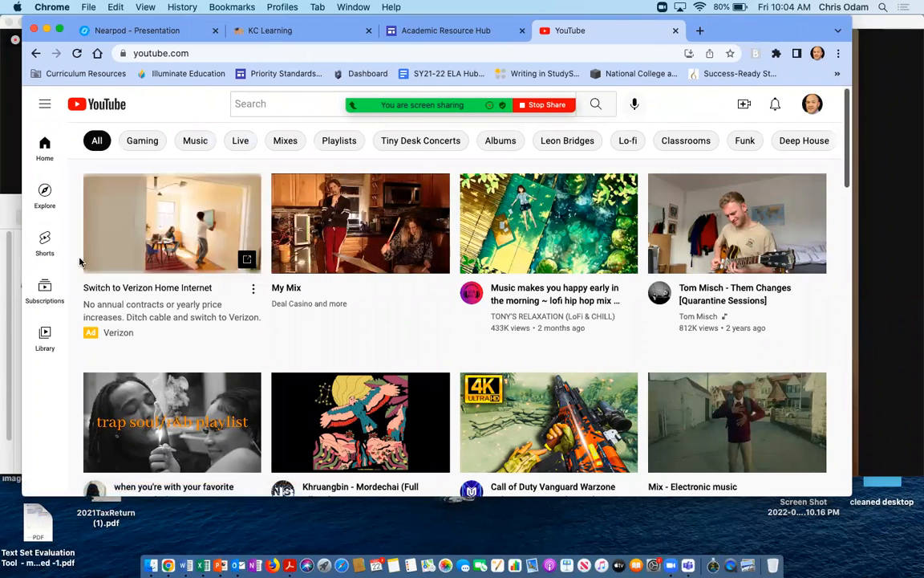
Open the channel's own videos in YouTube Studio and look through the uploaded videos.
left_click(44, 107)
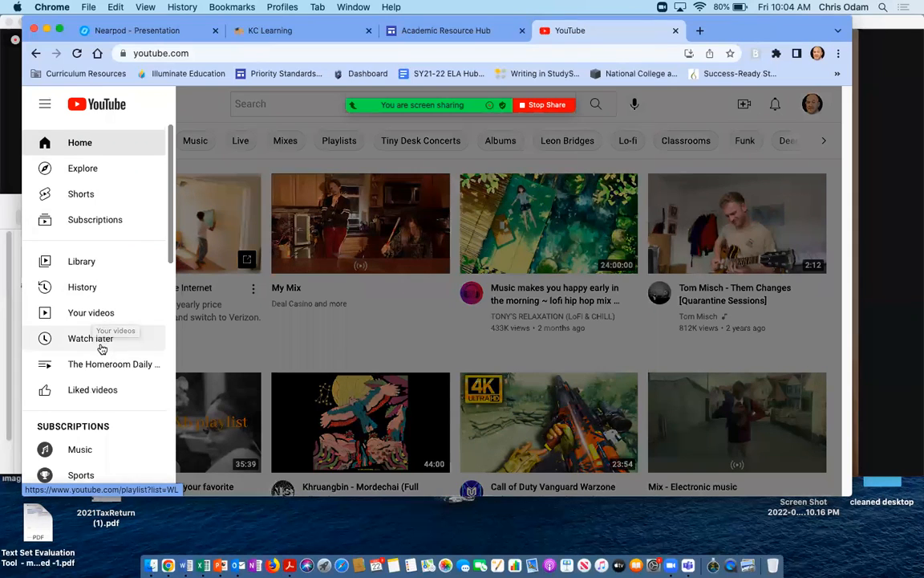
left_click(94, 315)
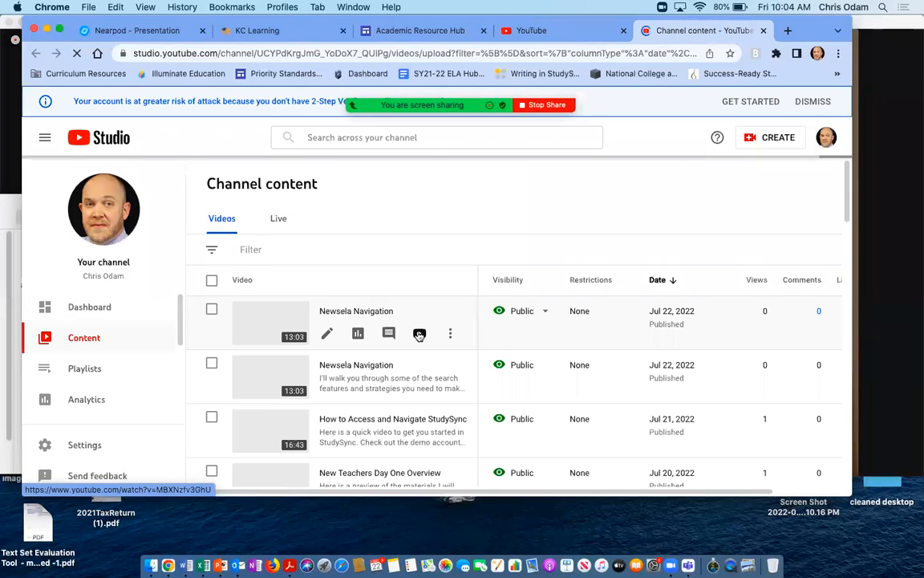
scroll(413, 334, "down", 3)
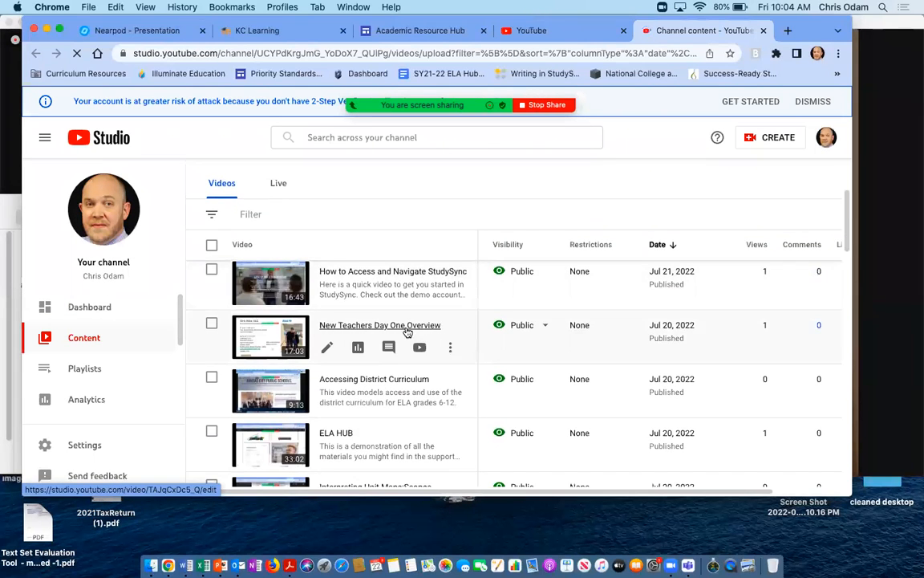
scroll(407, 331, "up", 5)
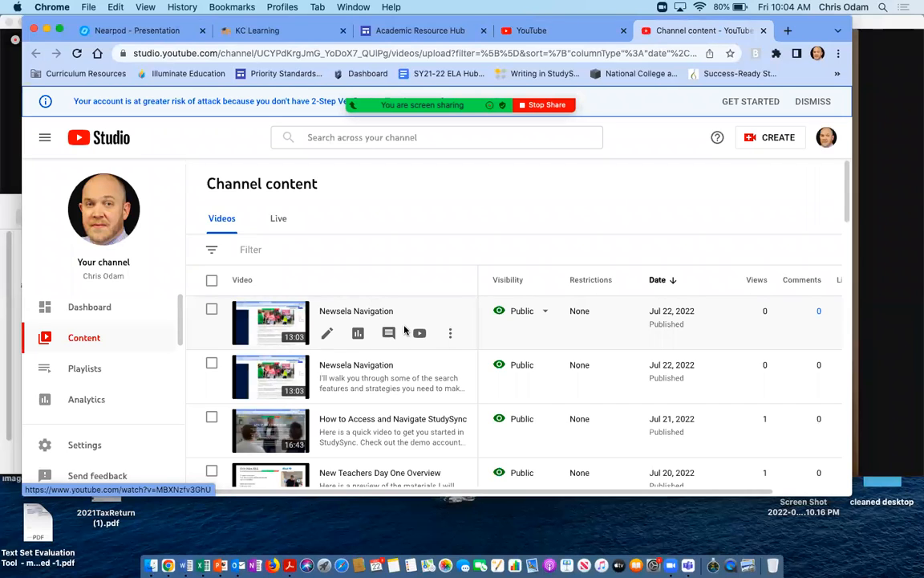
Upload Newsela Navigation.mp4 from the Finder folder to the YouTube channel.
left_click(775, 140)
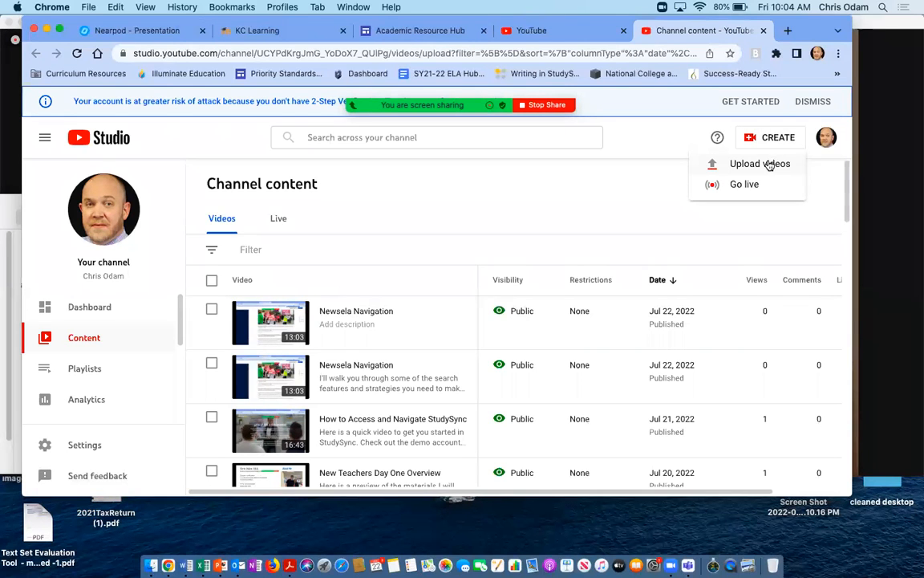
left_click(762, 164)
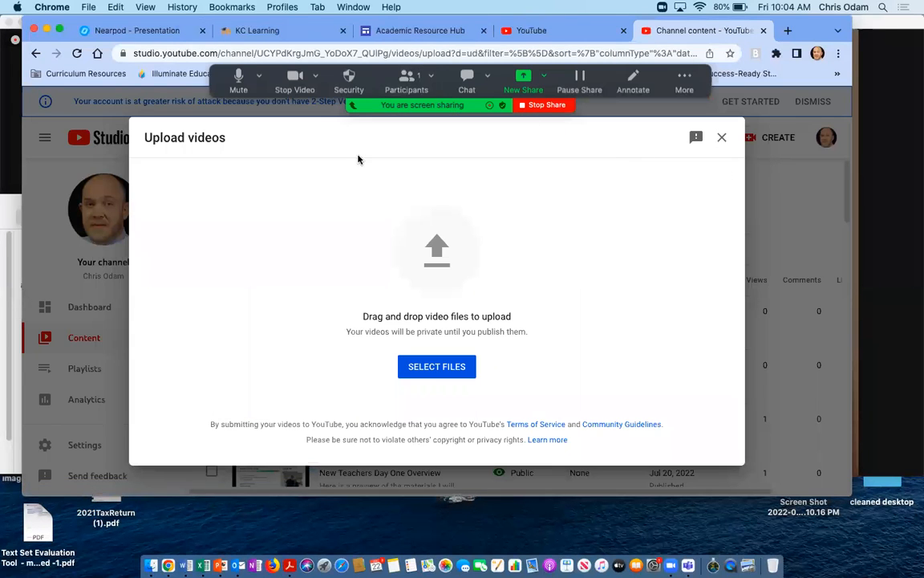
left_click(11, 207)
left_click_drag(132, 261, 546, 280)
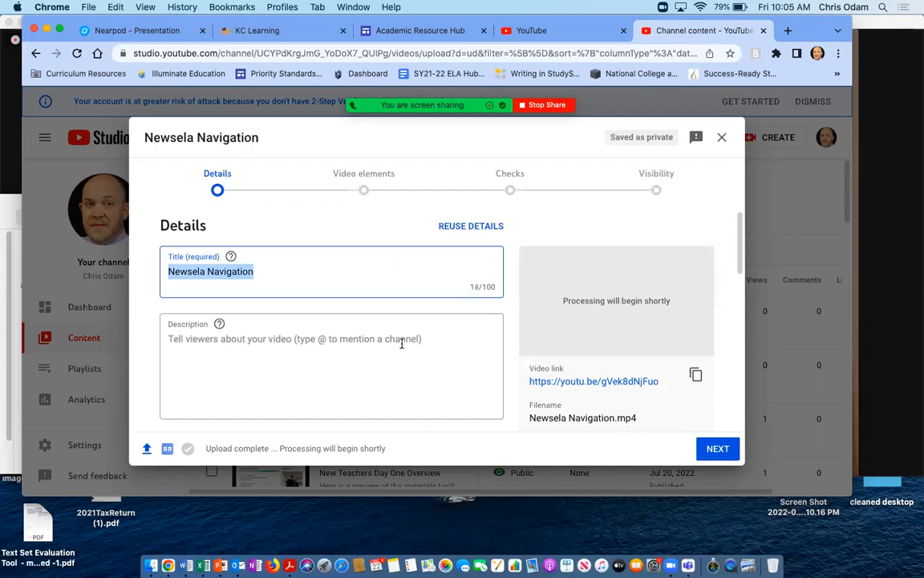
Mark the uploaded video as not made for kids, check its other details, and continue to the Video elements stage.
scroll(401, 345, "down", 10)
scroll(402, 347, "down", 2)
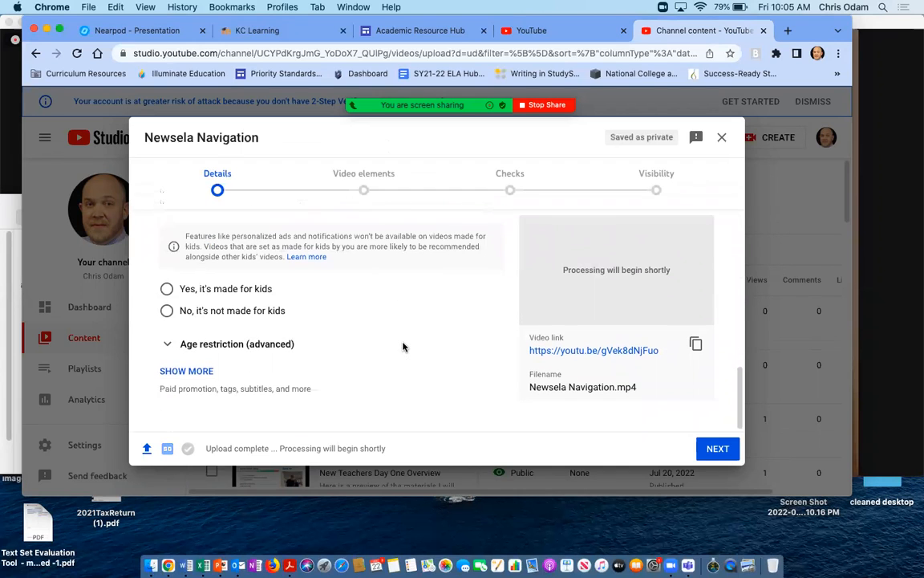
left_click(166, 310)
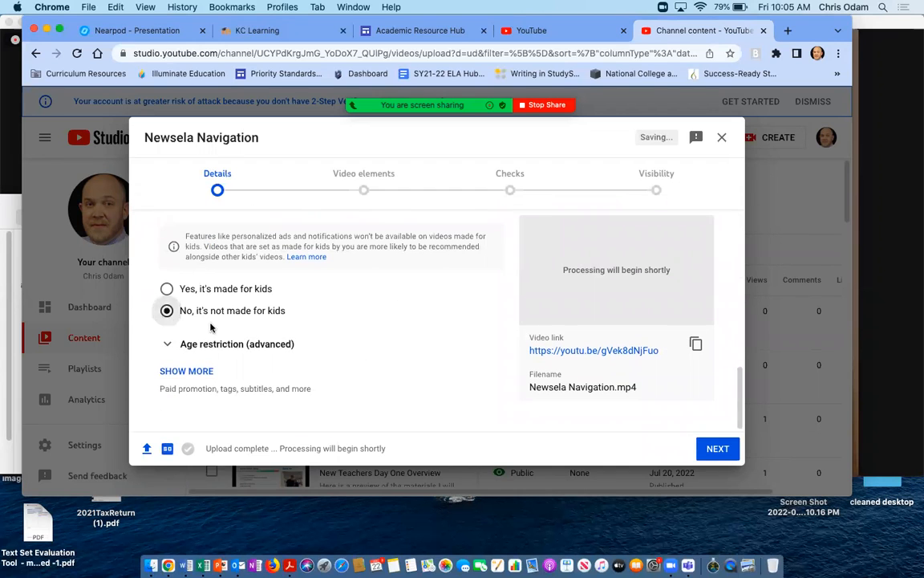
scroll(397, 318, "up", 4)
scroll(394, 320, "up", 4)
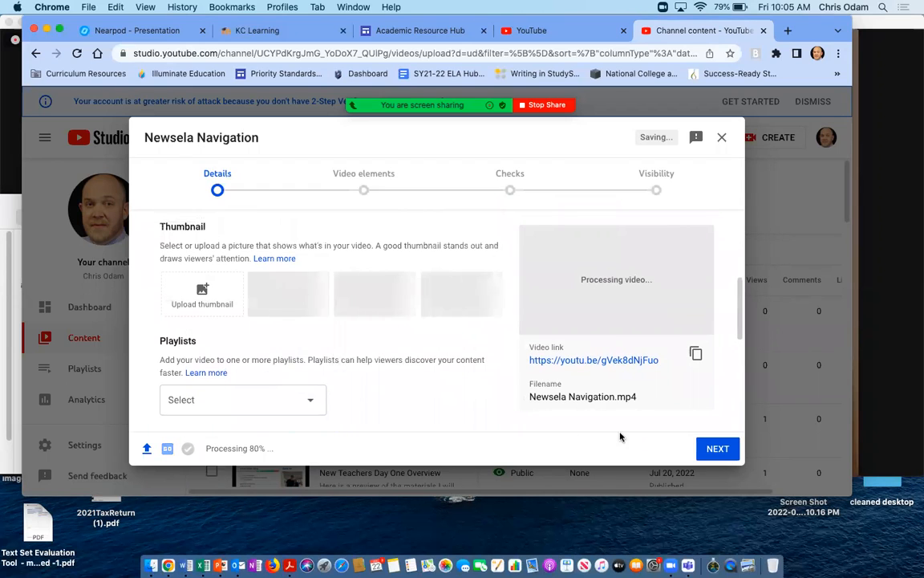
left_click(714, 451)
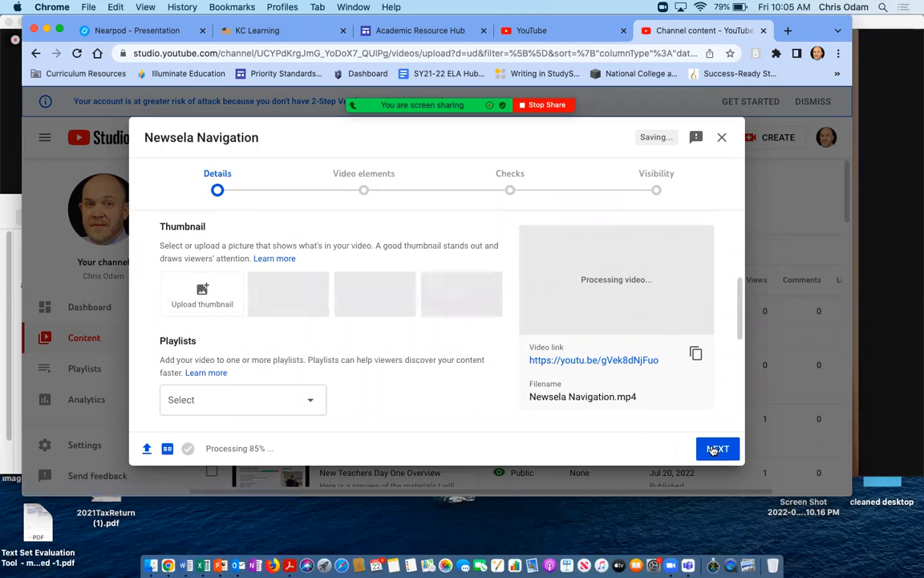
Review the Video elements and Checks stages without adding anything, and continue to the Visibility stage.
scroll(395, 320, "down", 1)
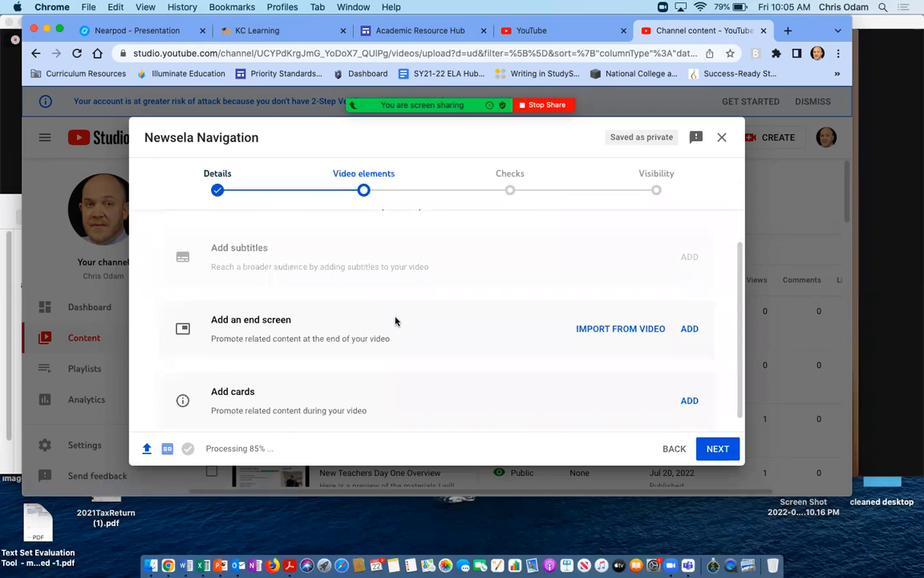
scroll(395, 321, "up", 1)
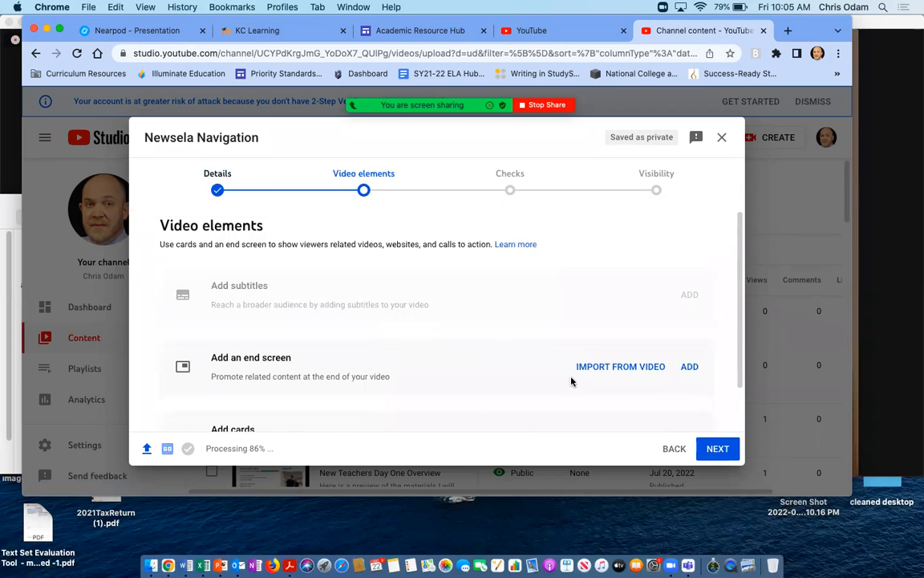
left_click(718, 454)
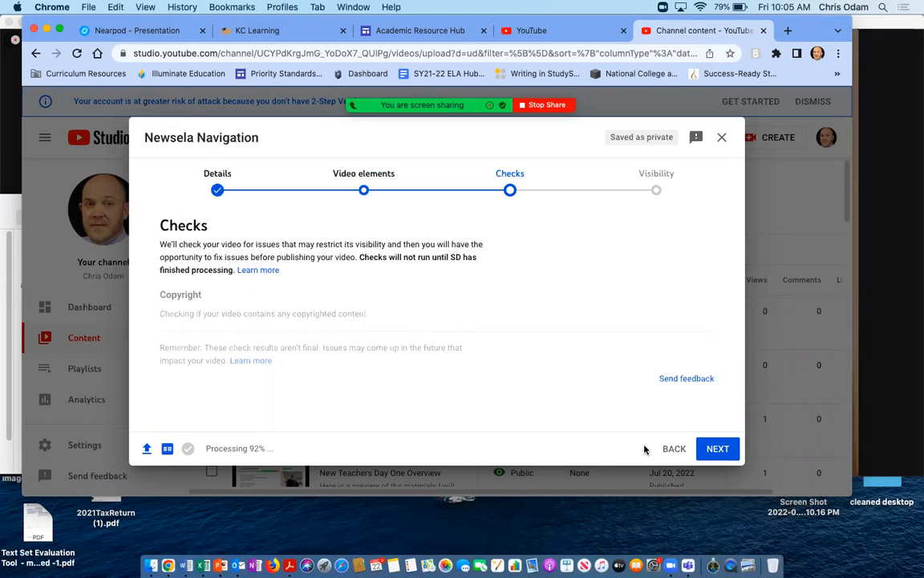
left_click(721, 452)
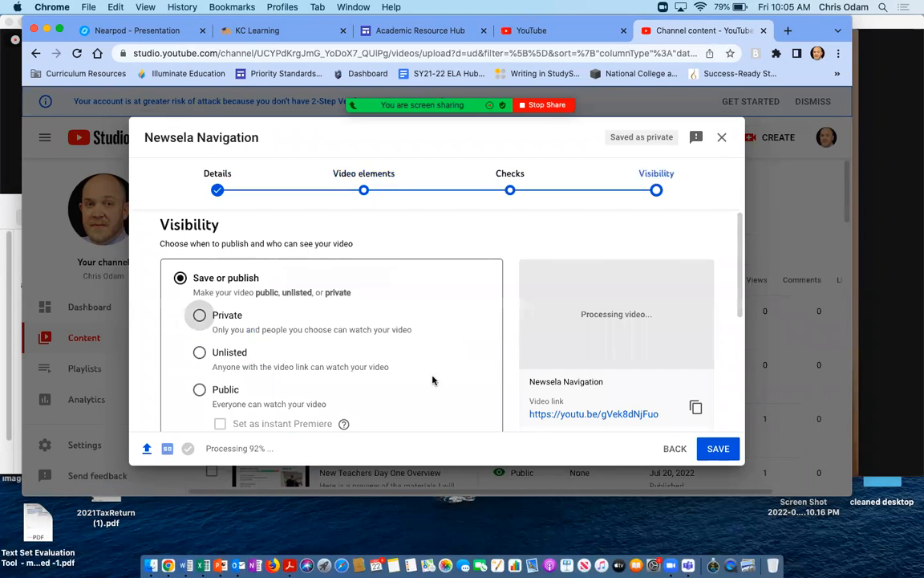
Choose Public visibility, review the remaining publishing options, and close the upload without publishing the video.
left_click(200, 390)
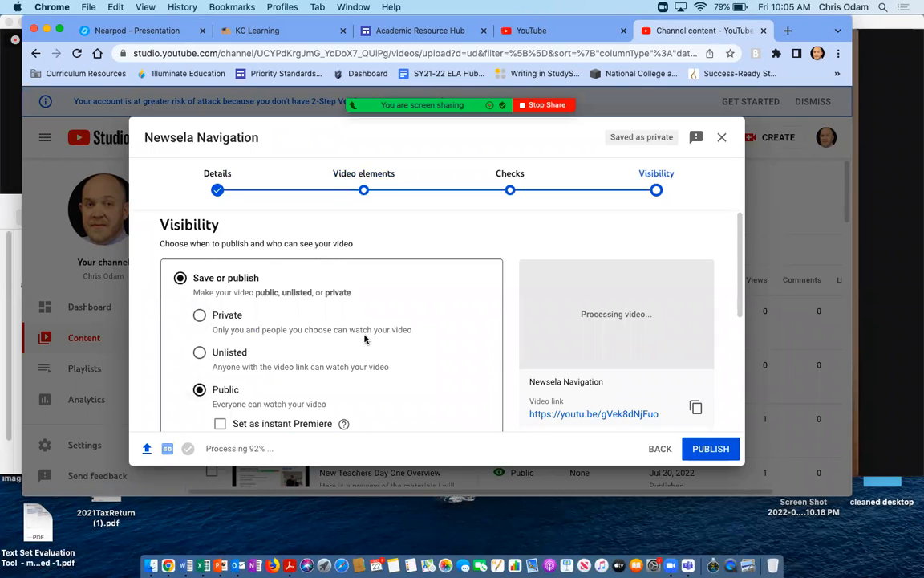
scroll(368, 321, "down", 5)
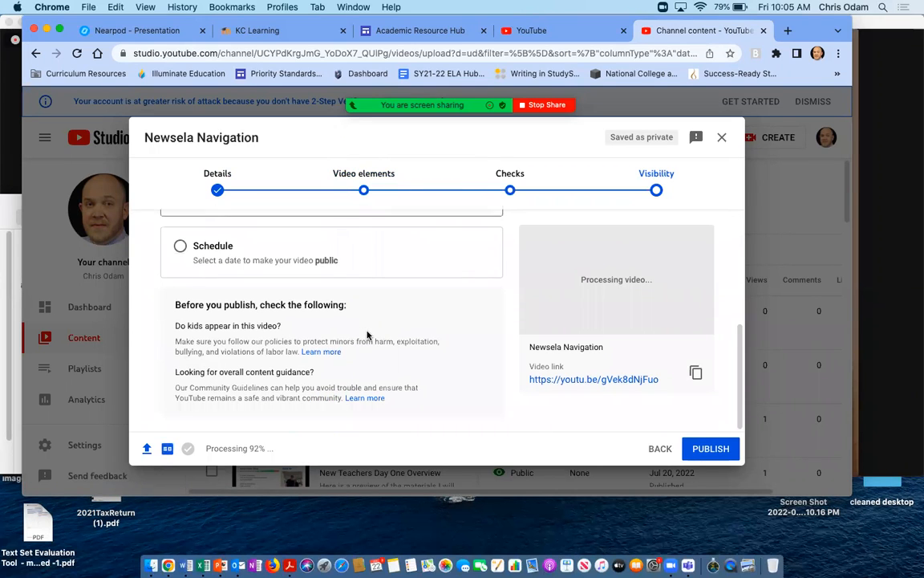
scroll(367, 335, "up", 5)
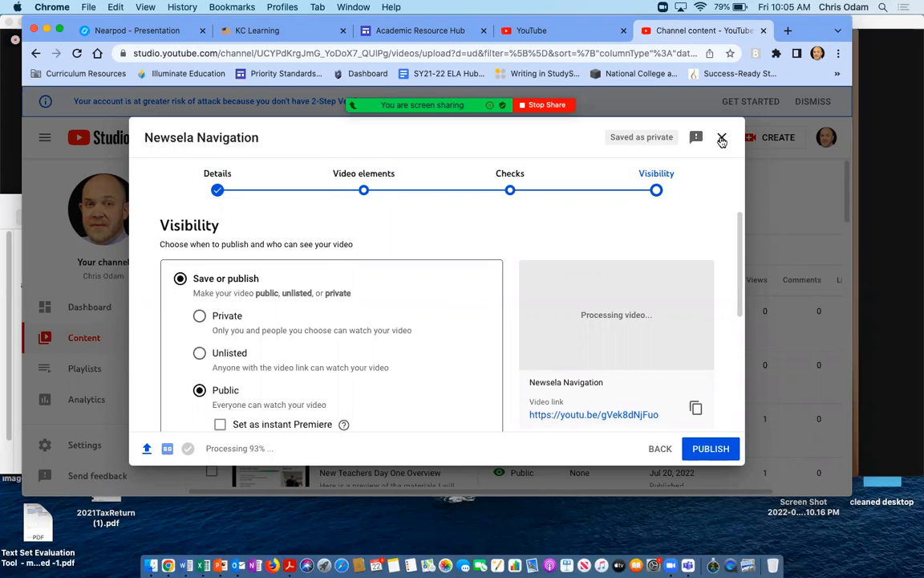
left_click(722, 140)
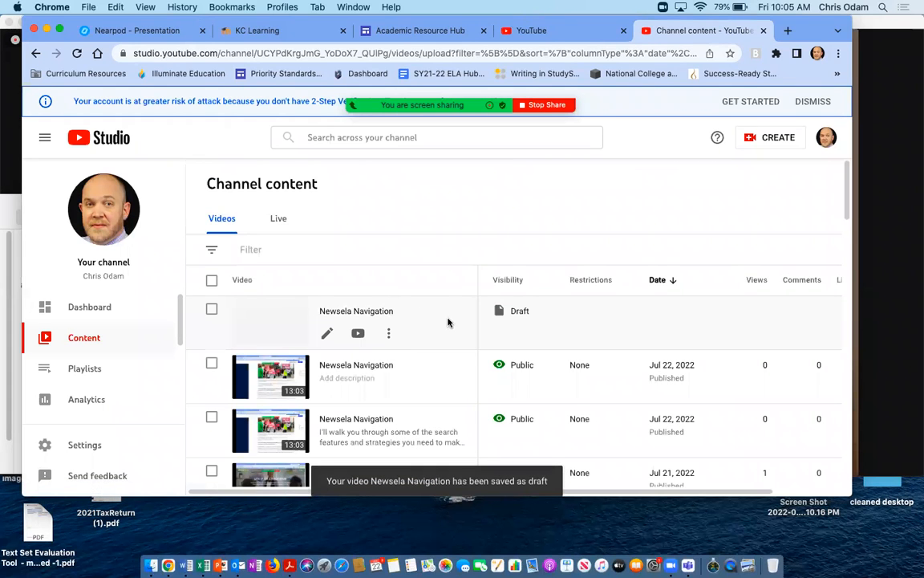
Permanently delete the draft Newsela Navigation video from the channel content, acknowledging that the deletion cannot be undone.
left_click(389, 332)
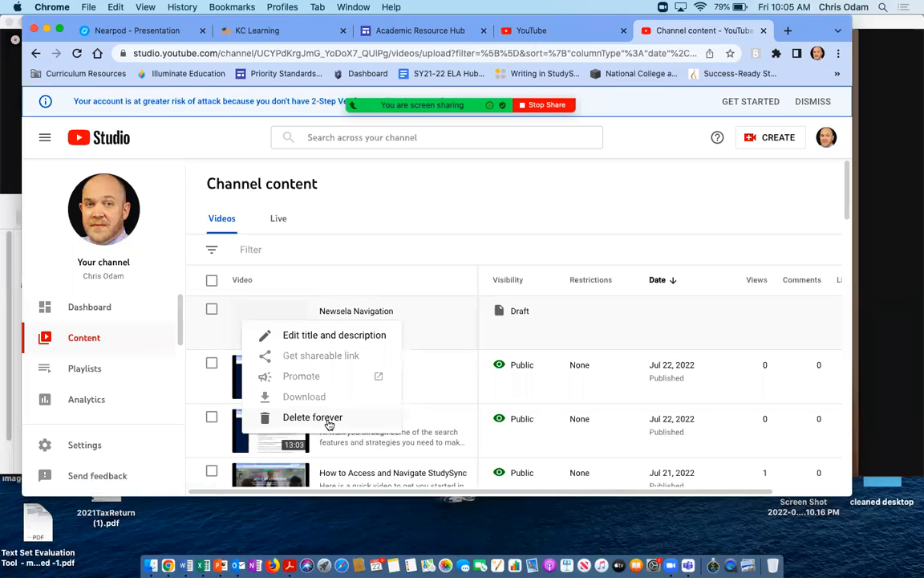
left_click(298, 418)
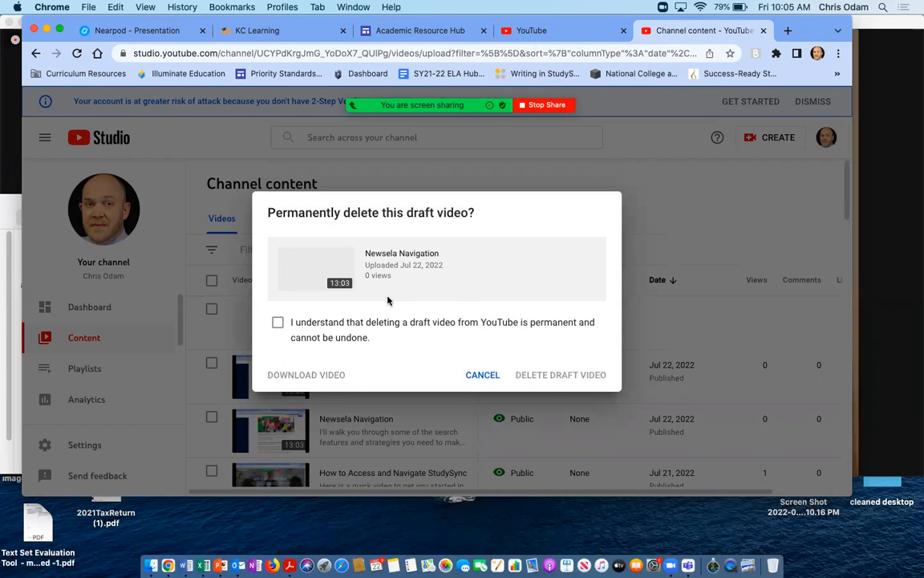
left_click(277, 323)
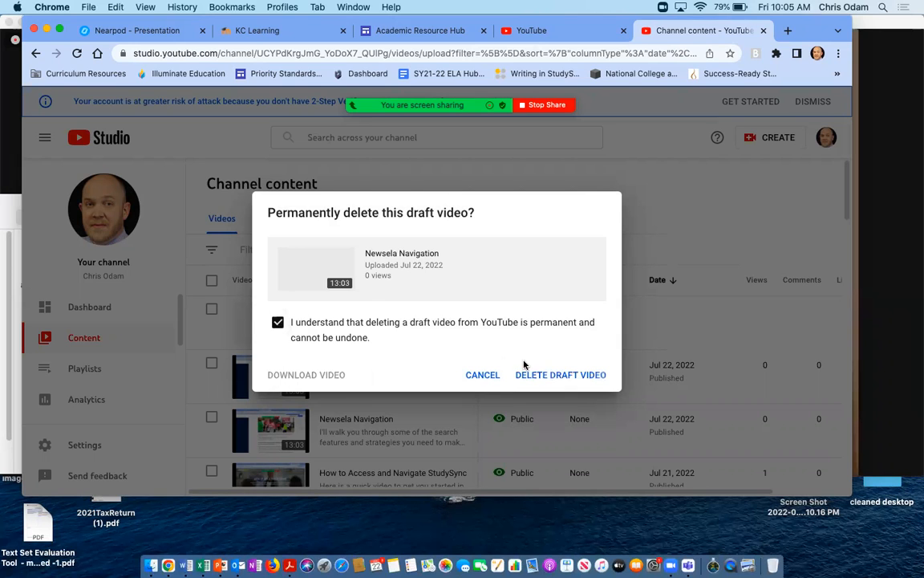
left_click(555, 376)
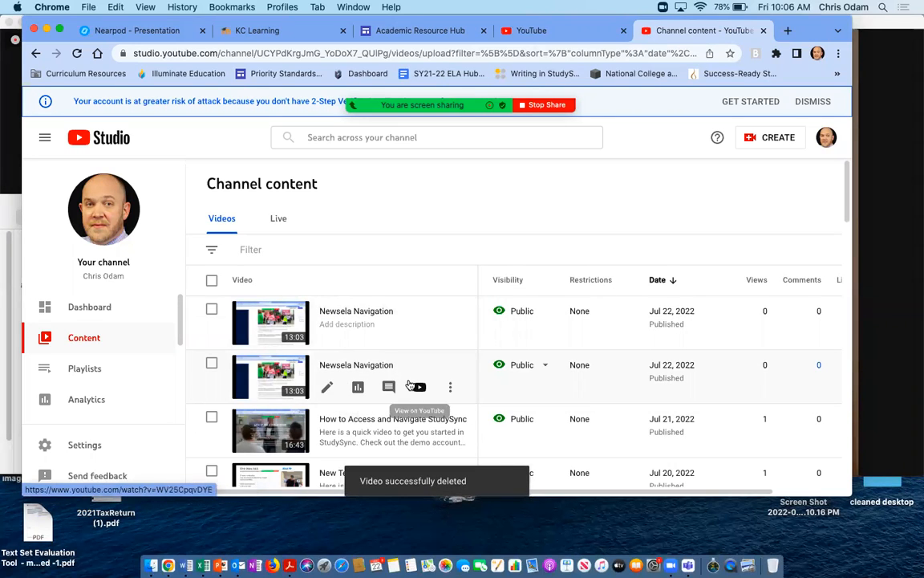
Copy the shareable link of the first published Newsela Navigation video in the channel content list.
scroll(411, 385, "down", 1)
scroll(411, 385, "down", 3)
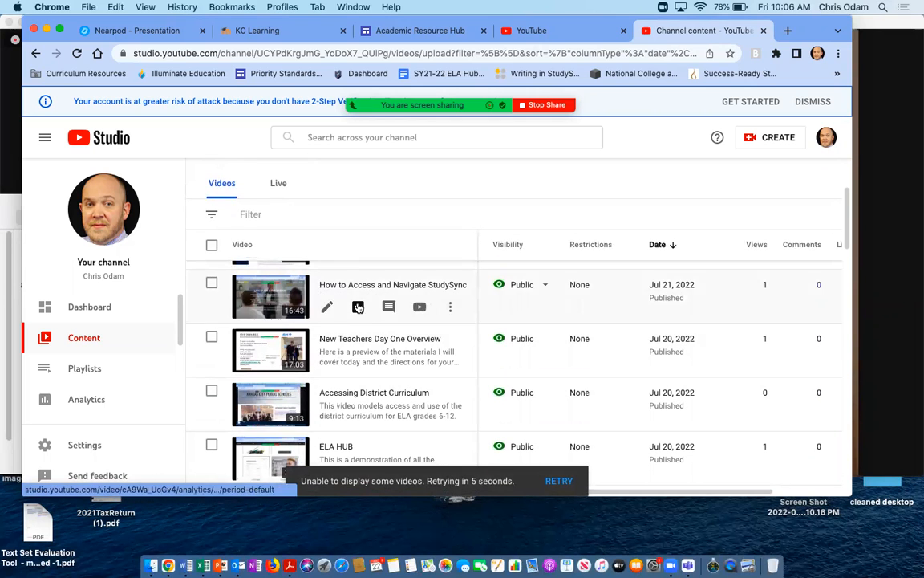
scroll(394, 348, "up", 1)
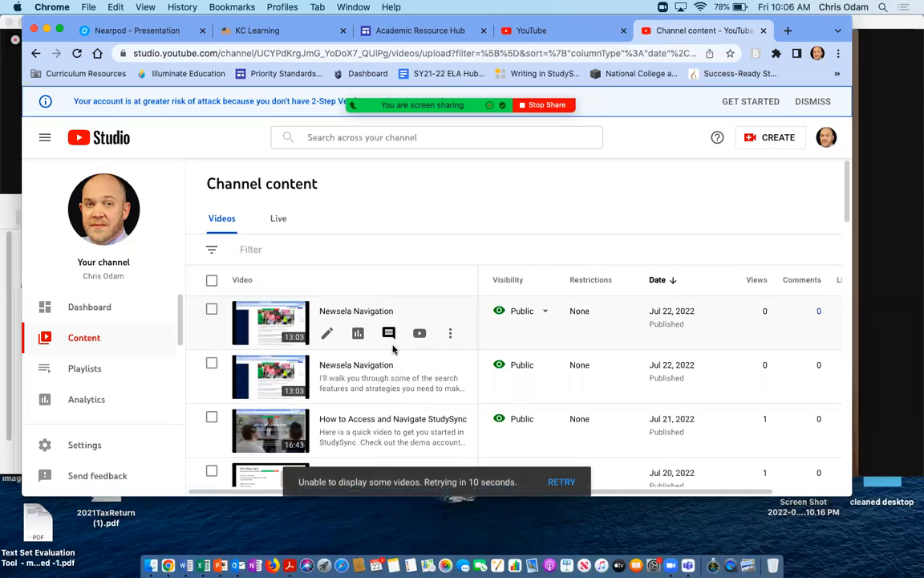
left_click(127, 30)
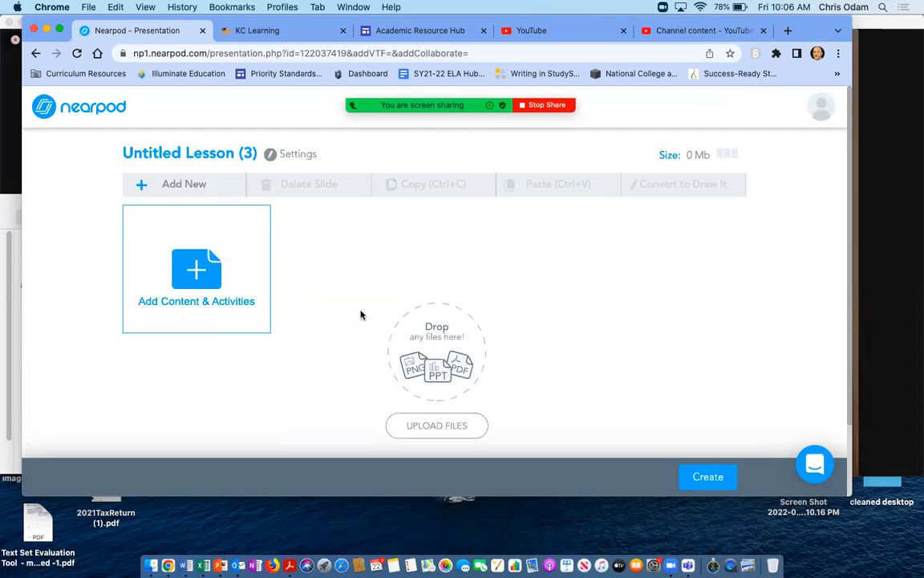
left_click(522, 31)
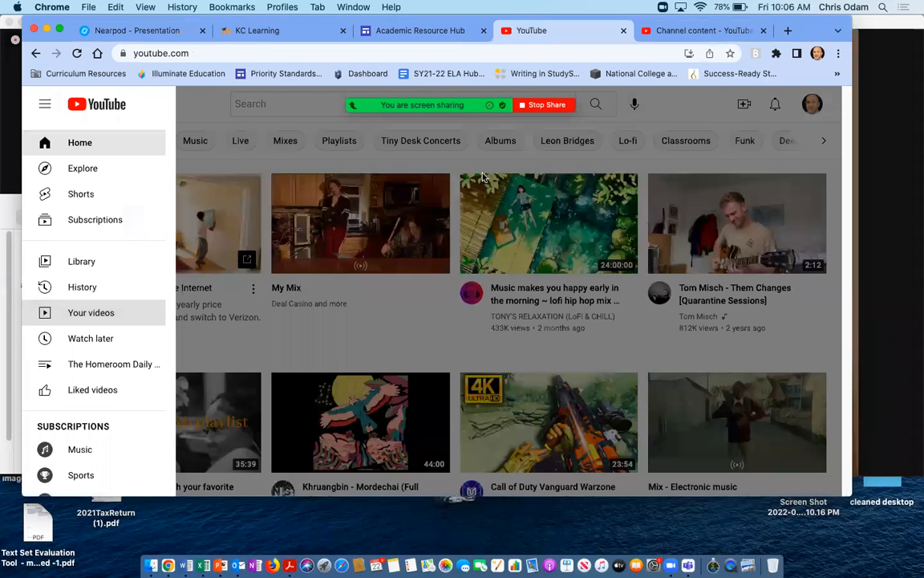
left_click(666, 30)
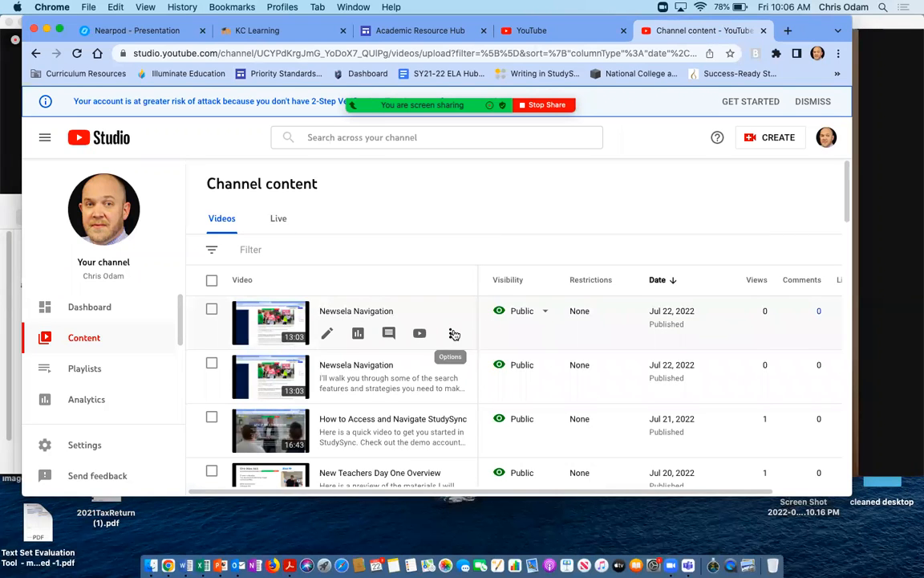
left_click(450, 332)
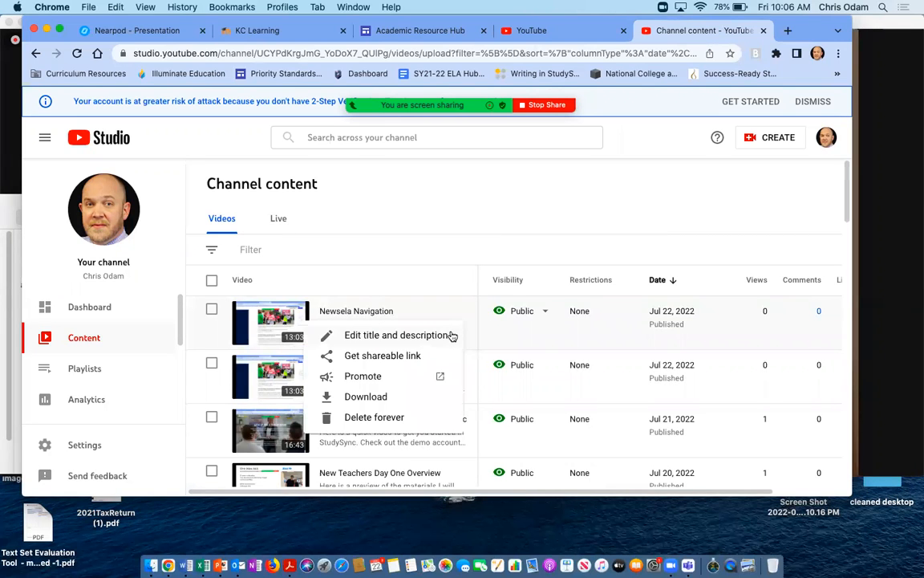
left_click(400, 356)
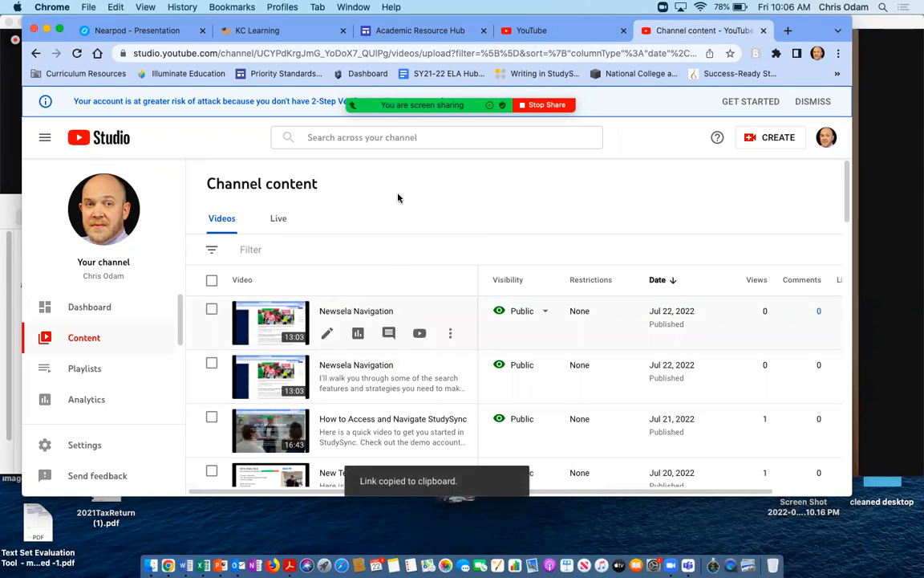
Switch back to the untitled Nearpod lesson and start adding a video with YouTube as the source.
left_click(136, 30)
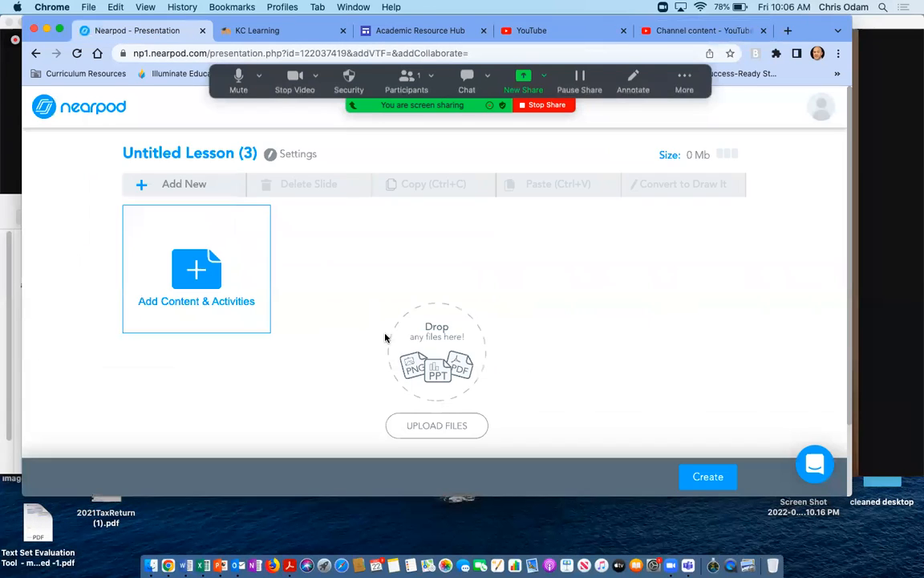
left_click(438, 428)
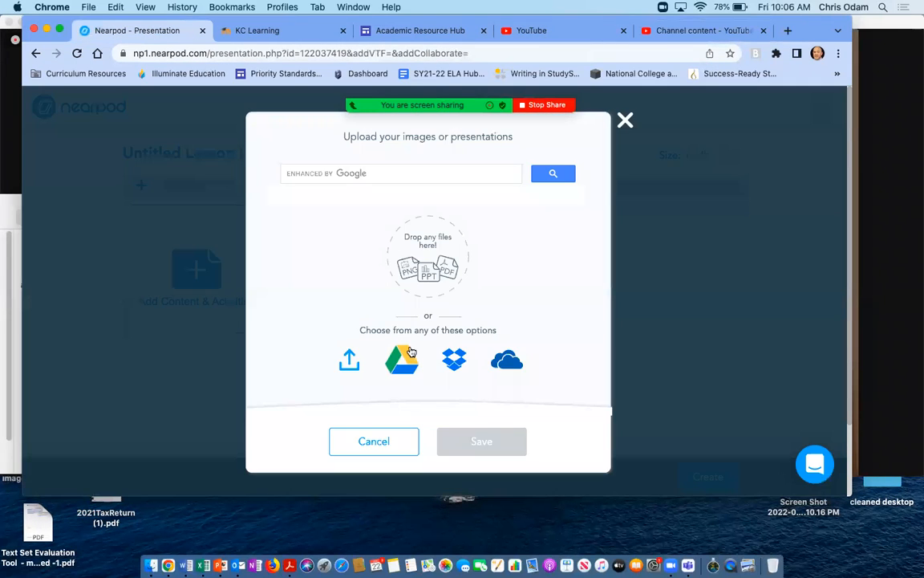
left_click(390, 445)
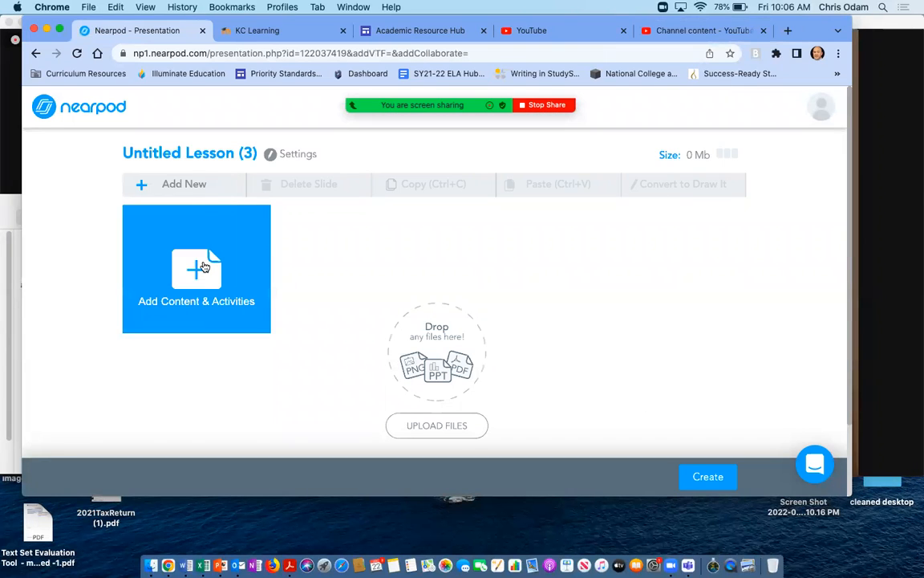
left_click(182, 185)
left_click(418, 227)
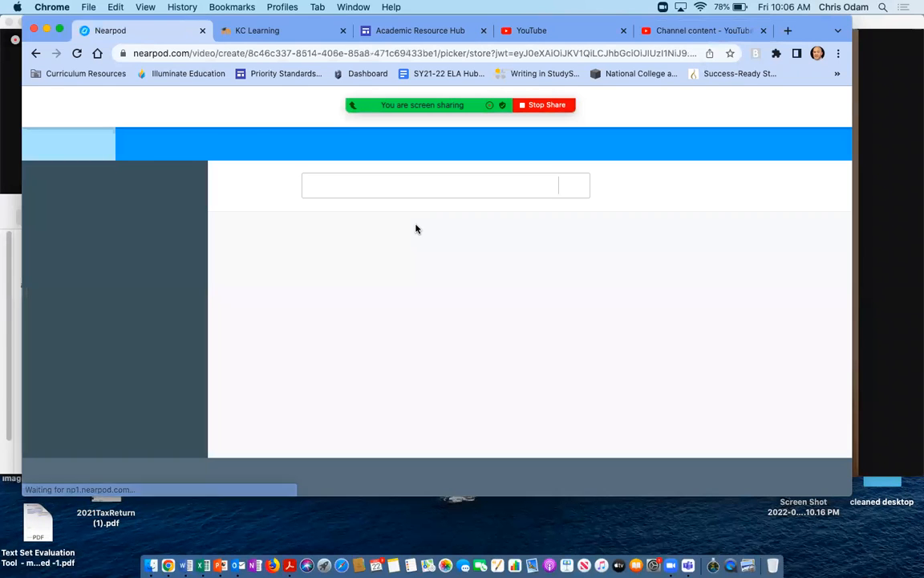
left_click(152, 144)
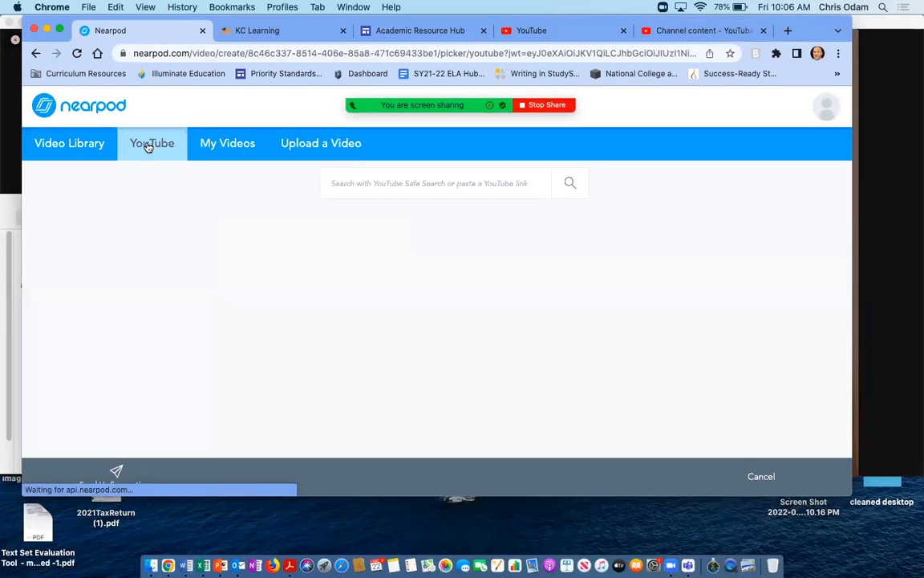
Find the Newsela Navigation video by its copied YouTube link and save it as the lesson's interactive video.
right_click(345, 182)
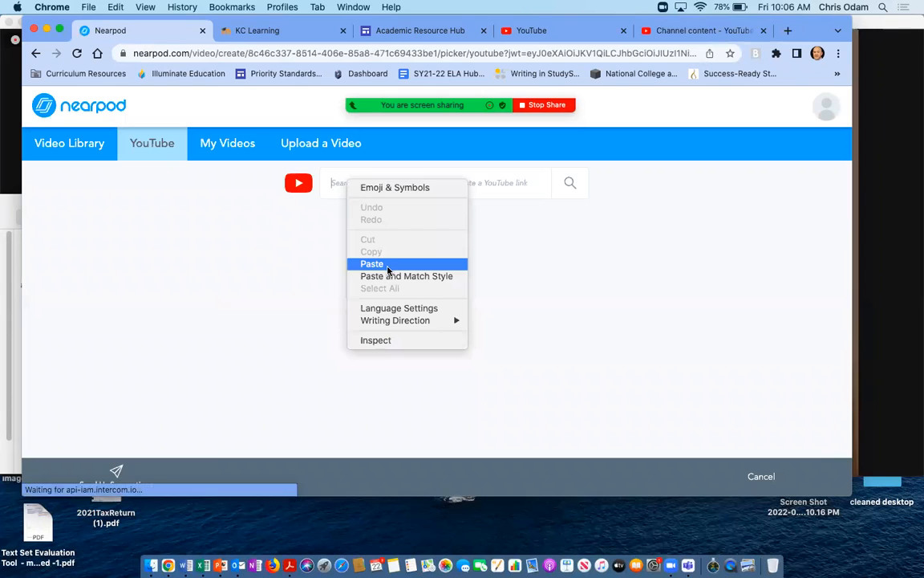
left_click(383, 265)
left_click(569, 184)
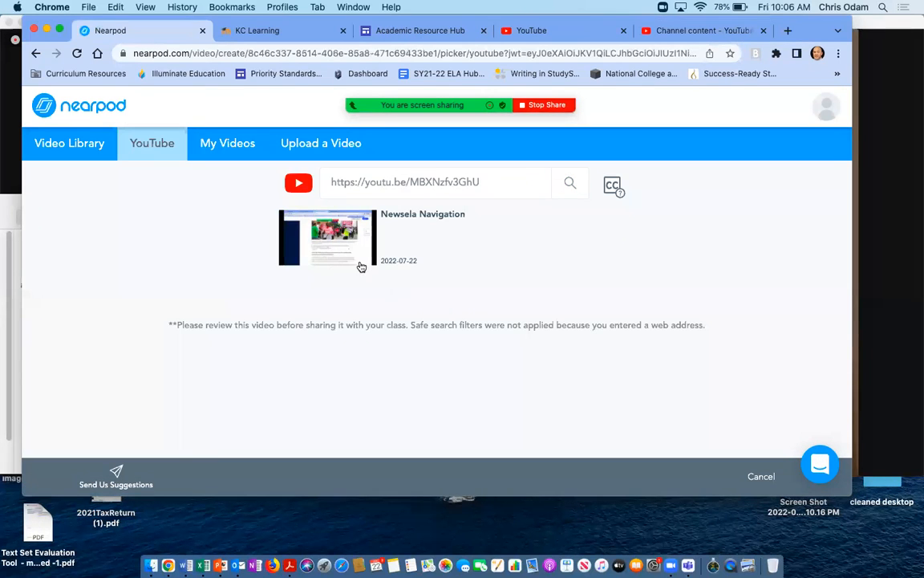
left_click(356, 247)
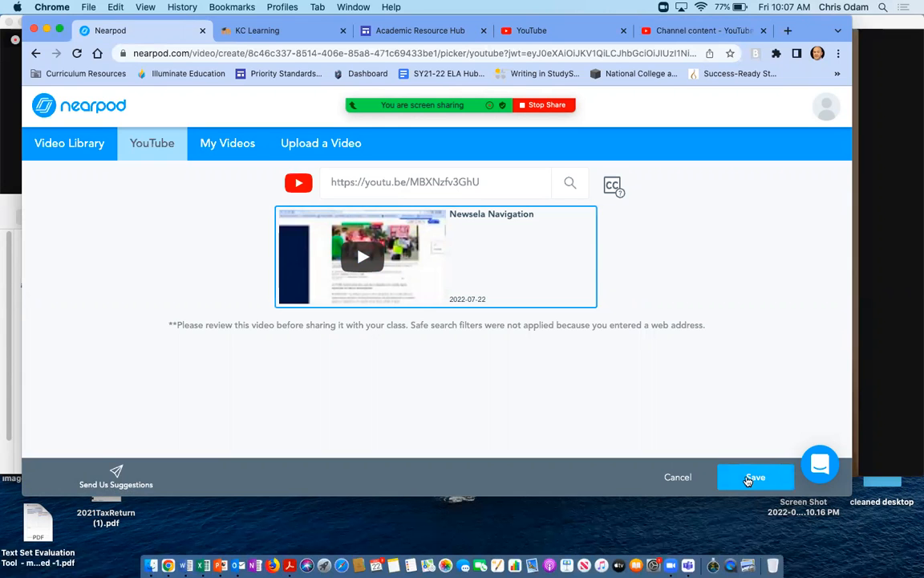
left_click(748, 479)
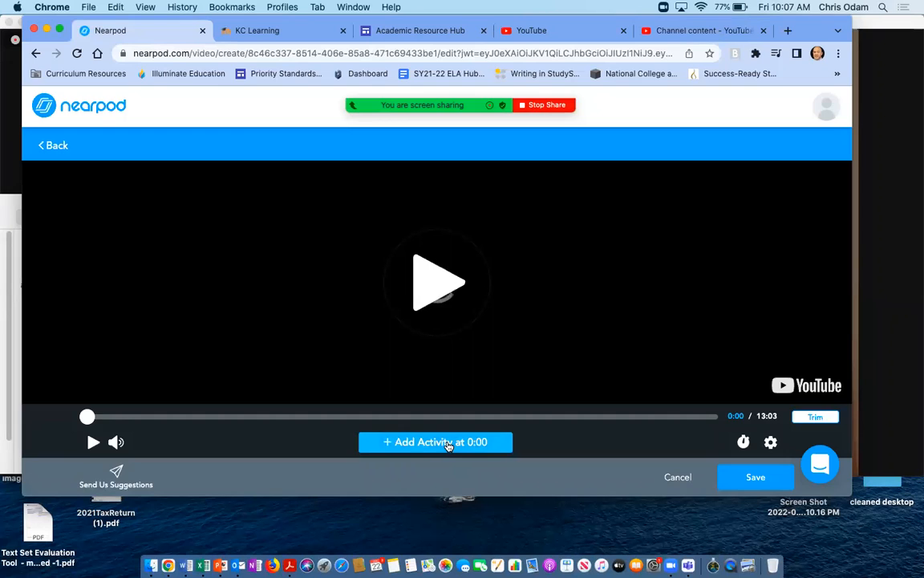
Add an open-ended question at 0:00 of the video with the text "Question" and save it.
left_click(449, 443)
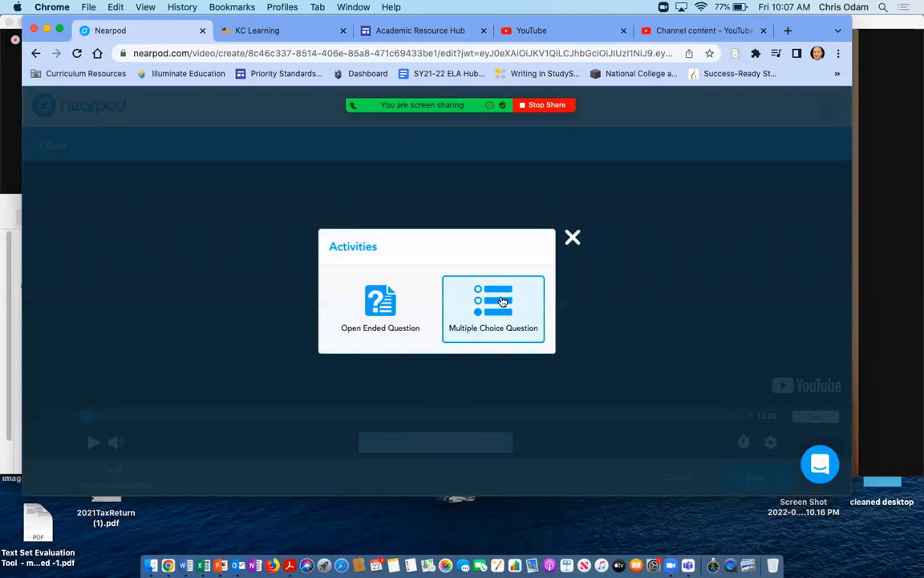
left_click(382, 307)
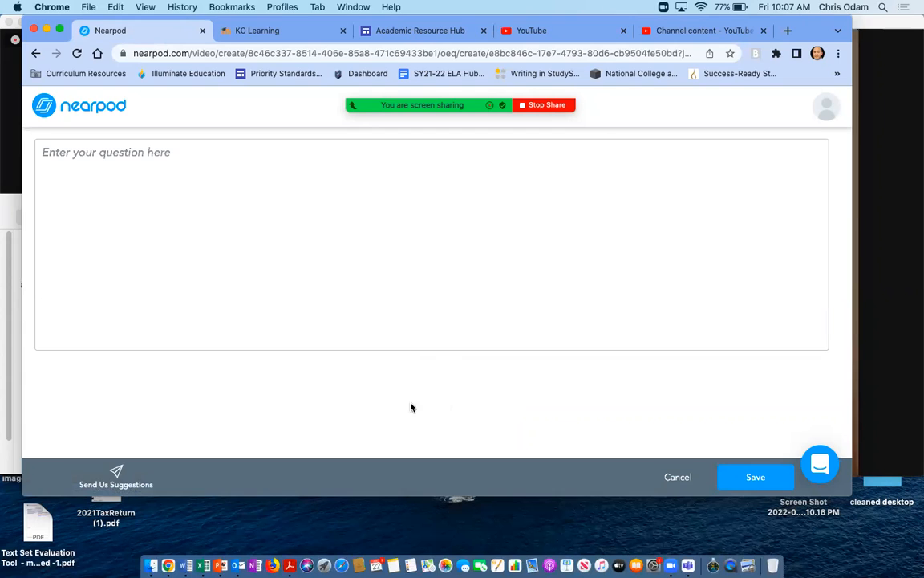
left_click(144, 157)
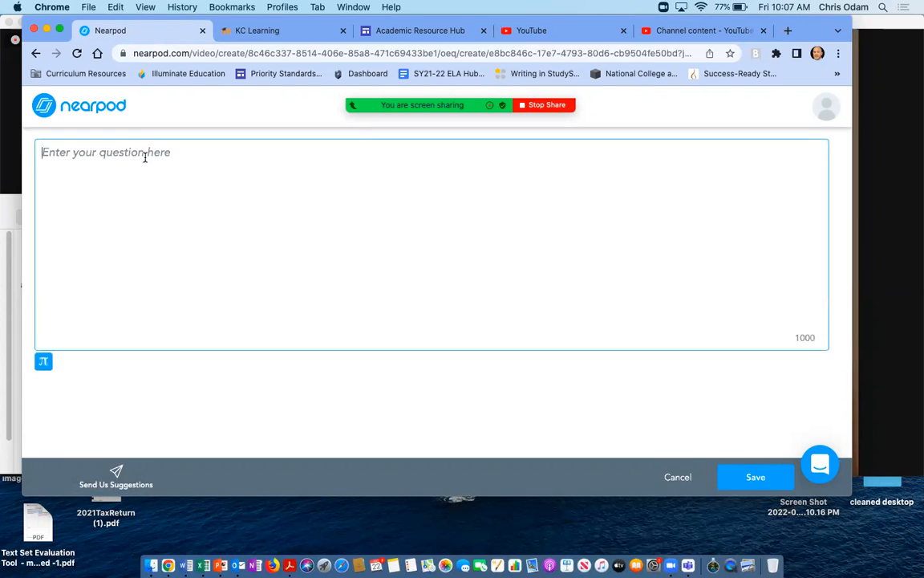
type("Question")
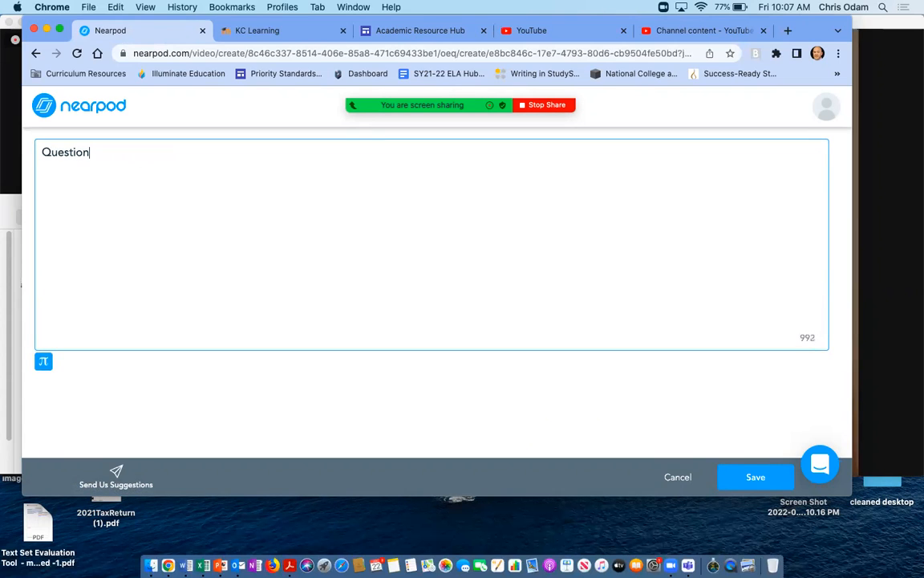
left_click(752, 477)
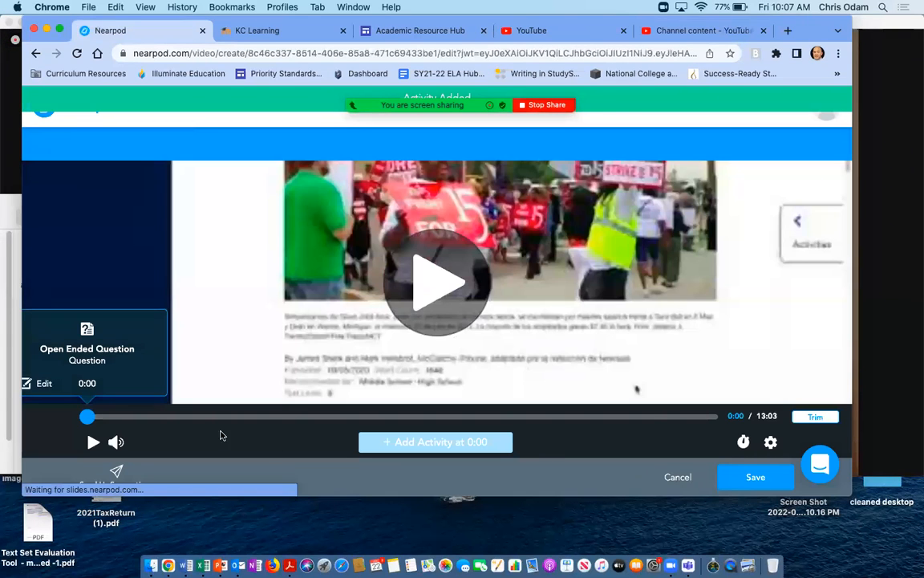
Start a multiple-choice question at 6:48 of the video and cancel it without entering anything.
mouse_move(92, 421)
left_mouse_down()
mouse_move(213, 429)
mouse_move(87, 422)
left_mouse_up()
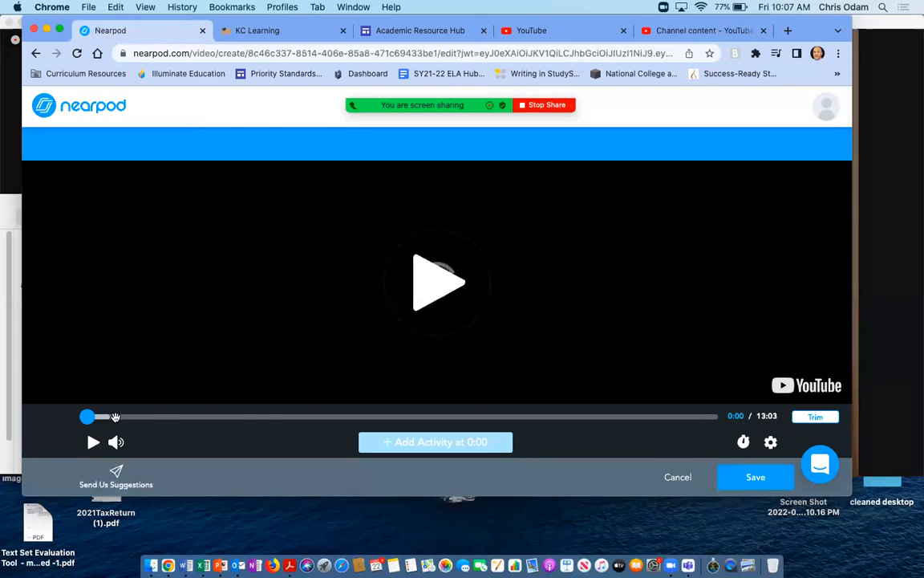
left_click(157, 417)
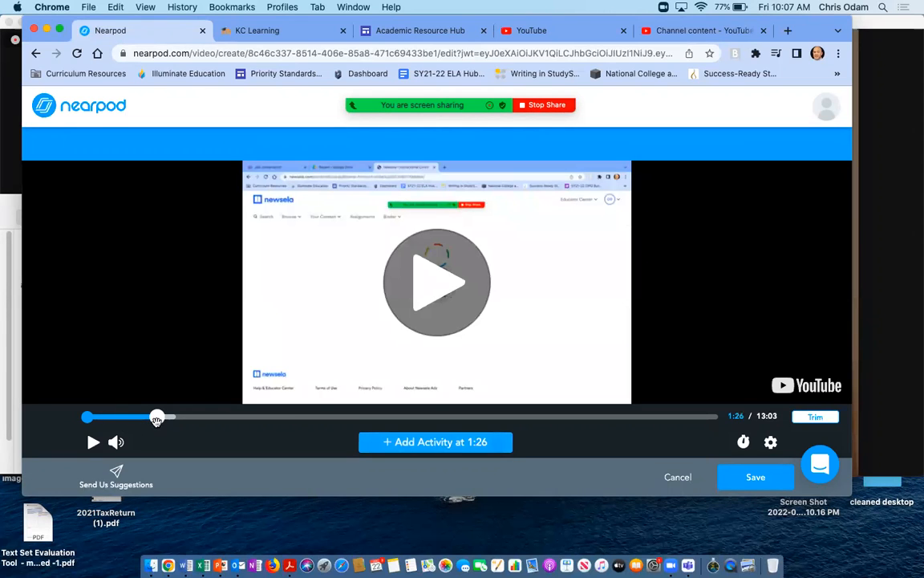
left_click_drag(158, 417, 317, 417)
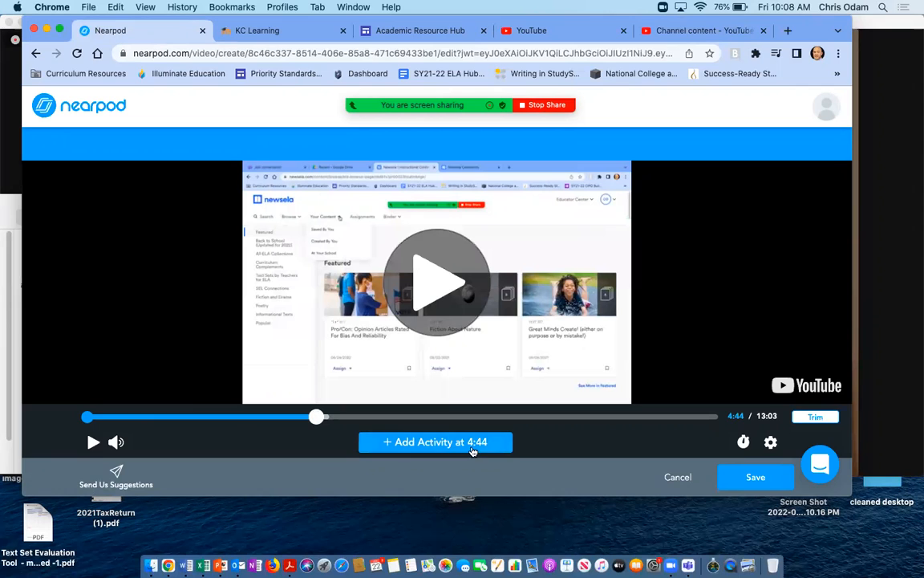
left_click_drag(316, 417, 416, 417)
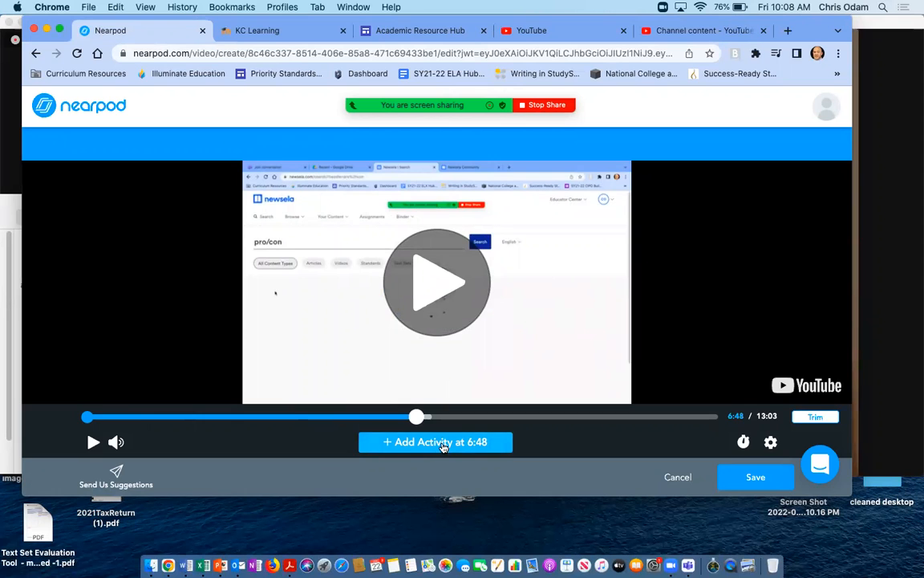
left_click(443, 443)
left_click(491, 313)
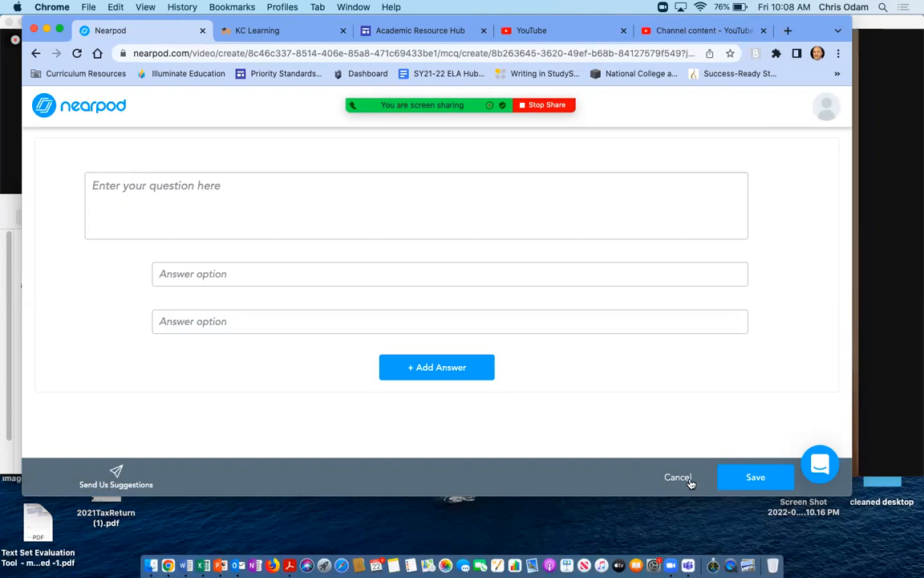
left_click(686, 479)
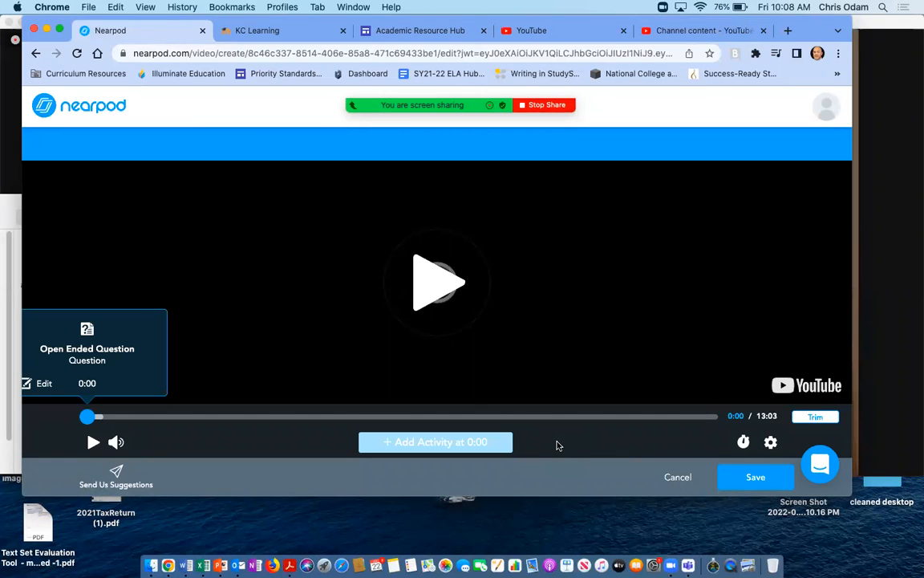
Cancel the interactive video editing, discard its changes, and return to My Lessons.
left_click(677, 477)
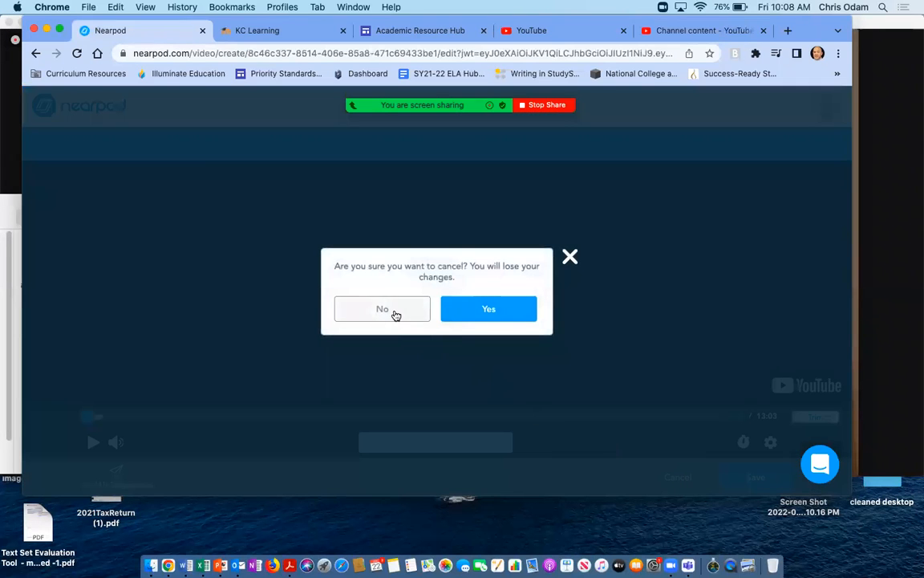
left_click(395, 316)
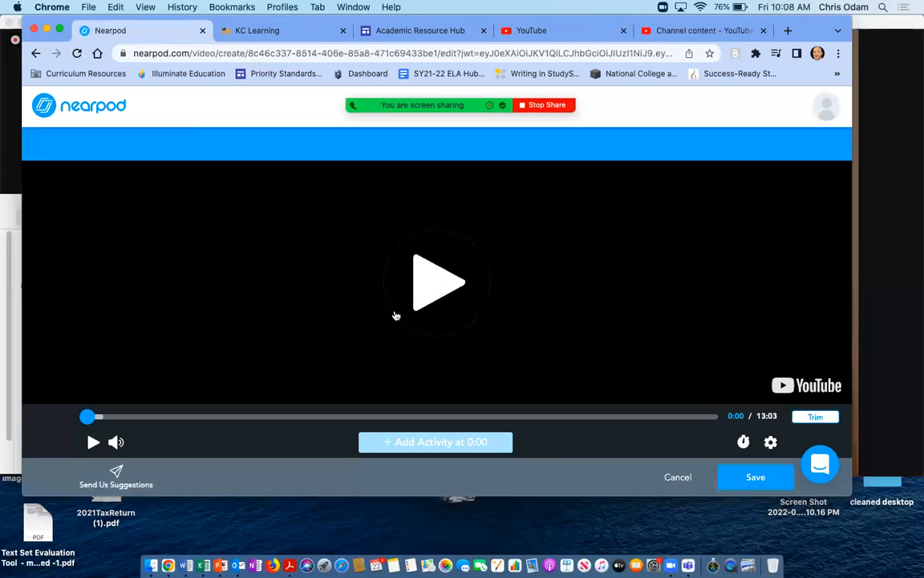
left_click(678, 478)
left_click(495, 317)
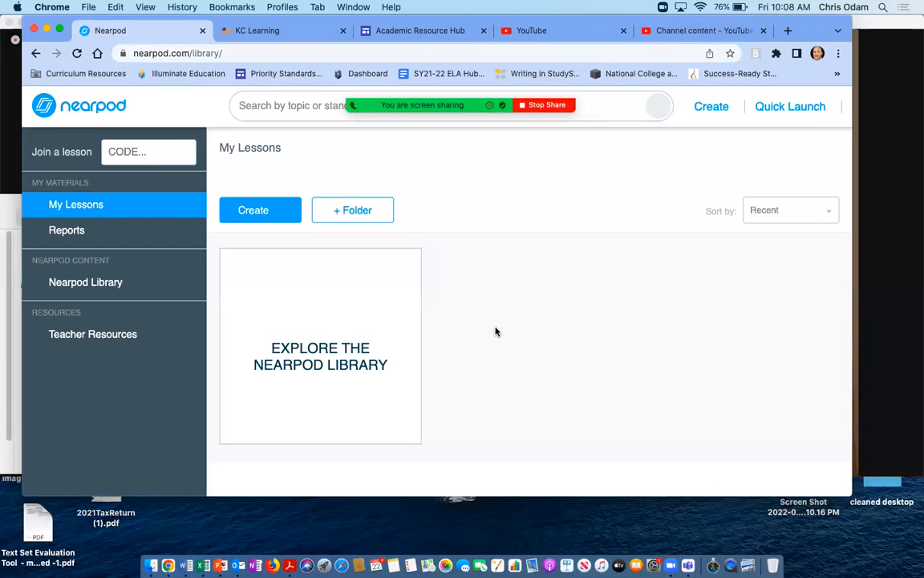
mouse_move(567, 369)
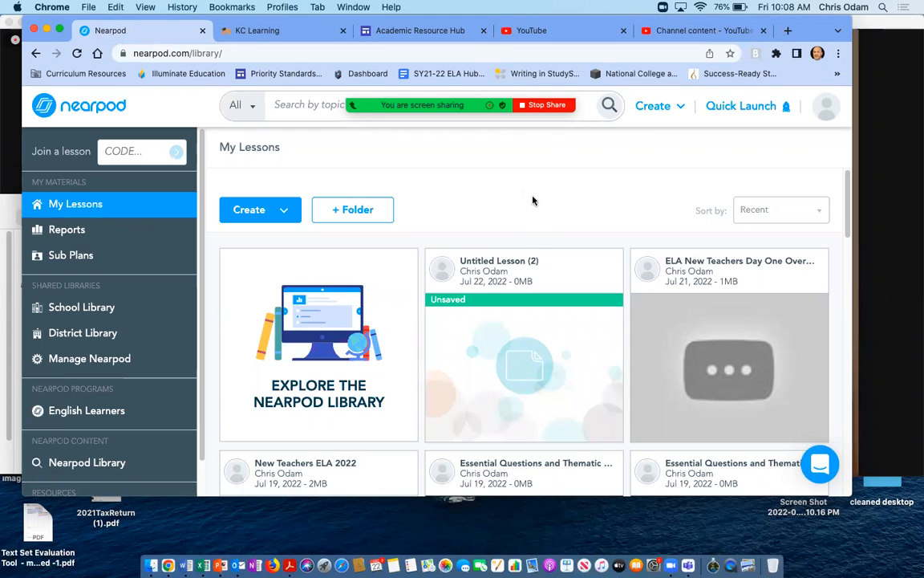
Open a new Collaborate Board as a Quick Launch activity from My Lessons.
scroll(549, 227, "down", 2)
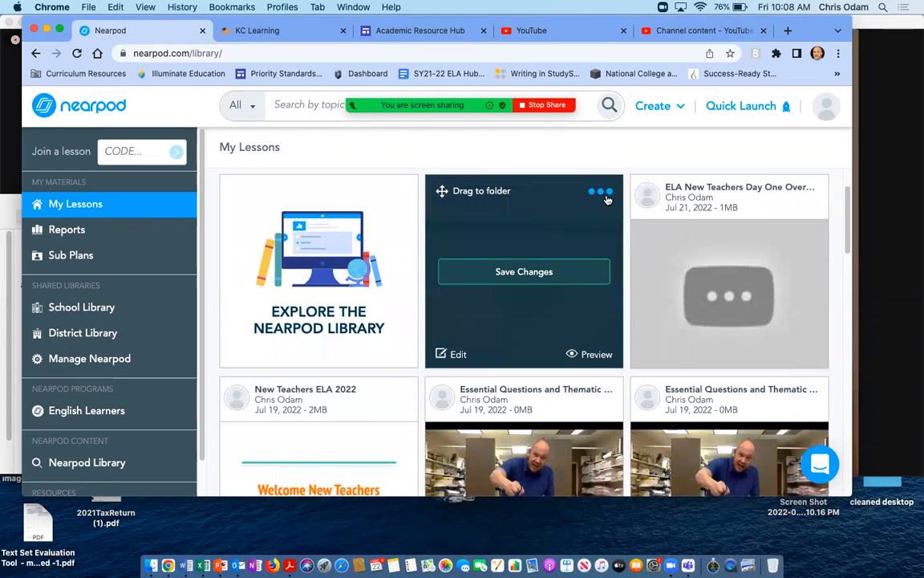
left_click(607, 192)
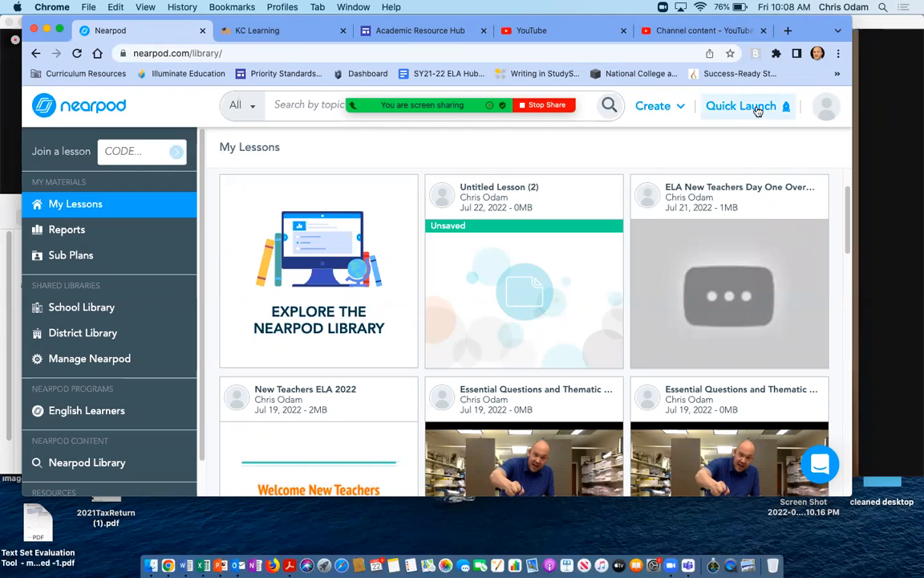
left_click(757, 112)
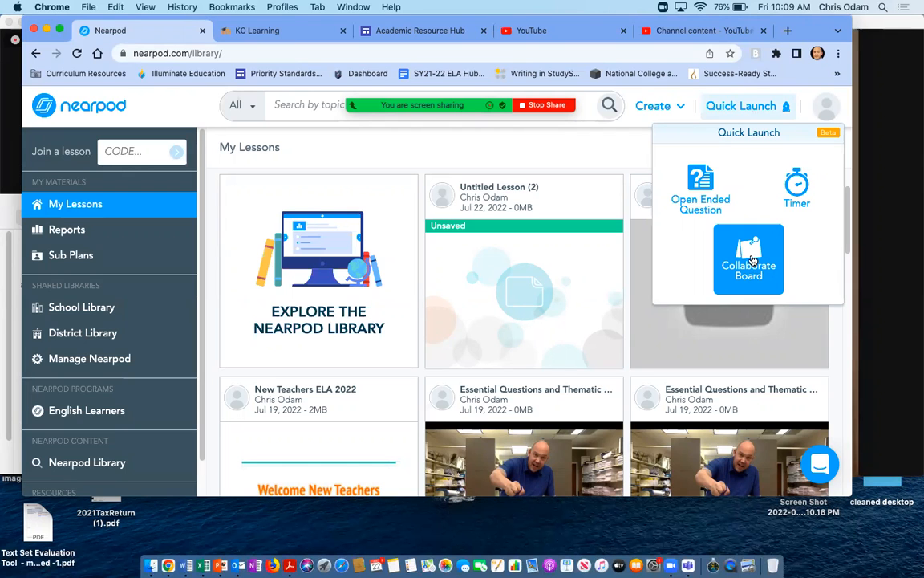
left_click(751, 255)
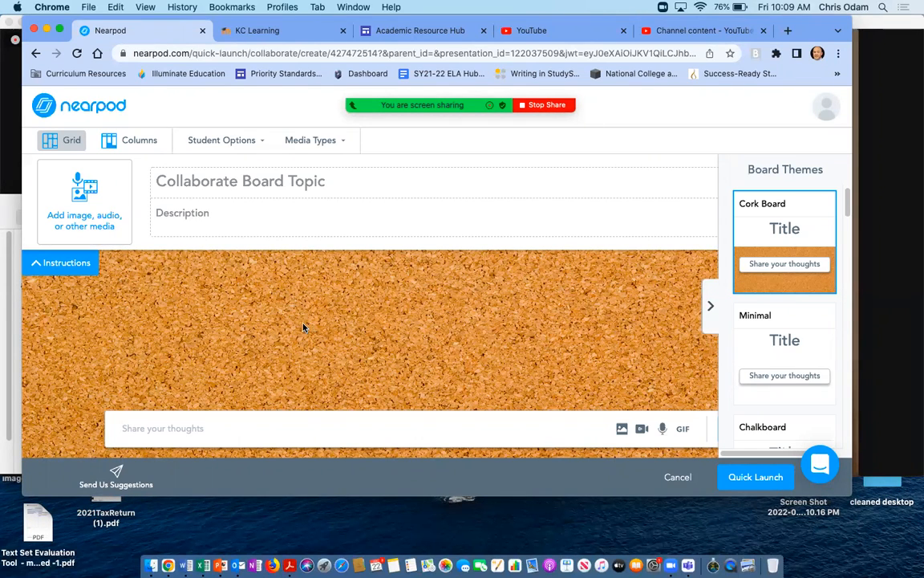
Review the Collaborate Board's attachable media, its student options and the media types allowed in student posts.
left_click(93, 202)
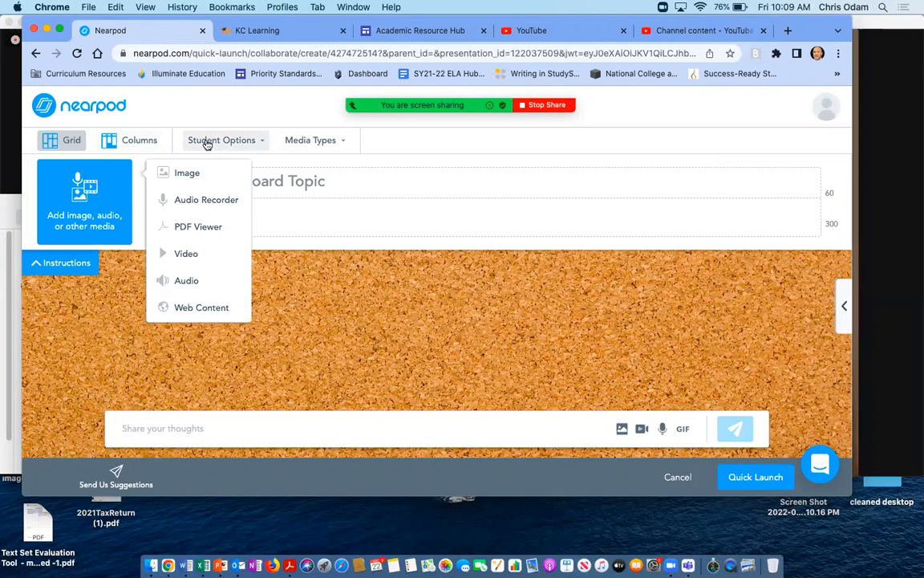
left_click(207, 143)
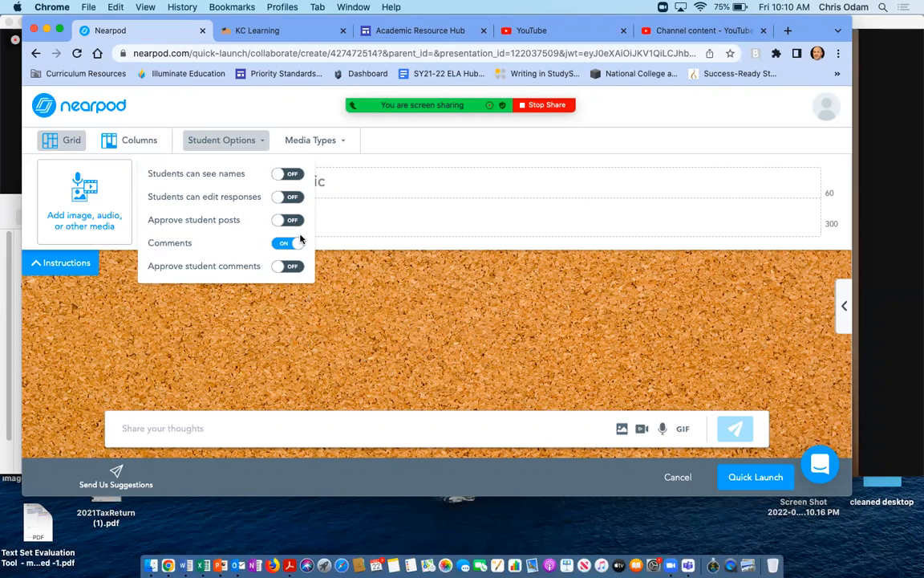
left_click(348, 285)
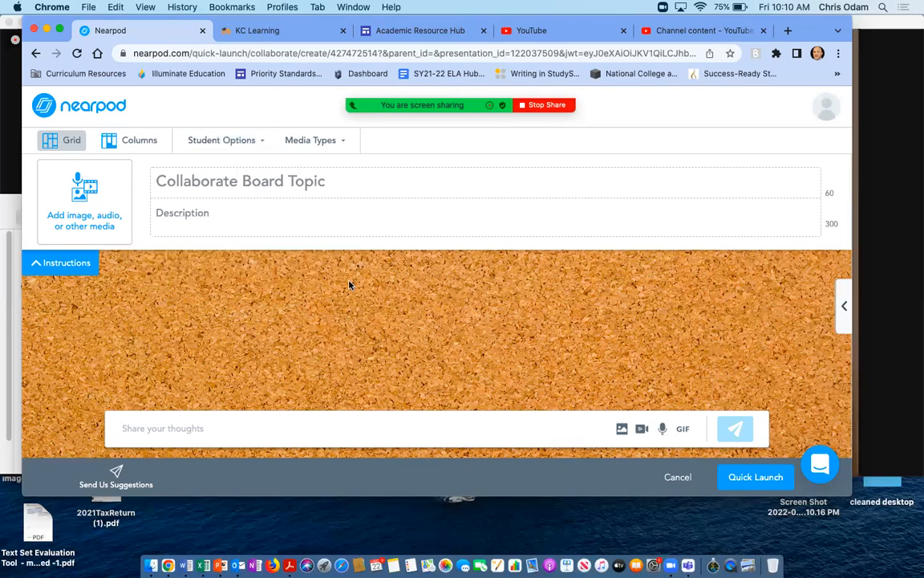
left_click(344, 144)
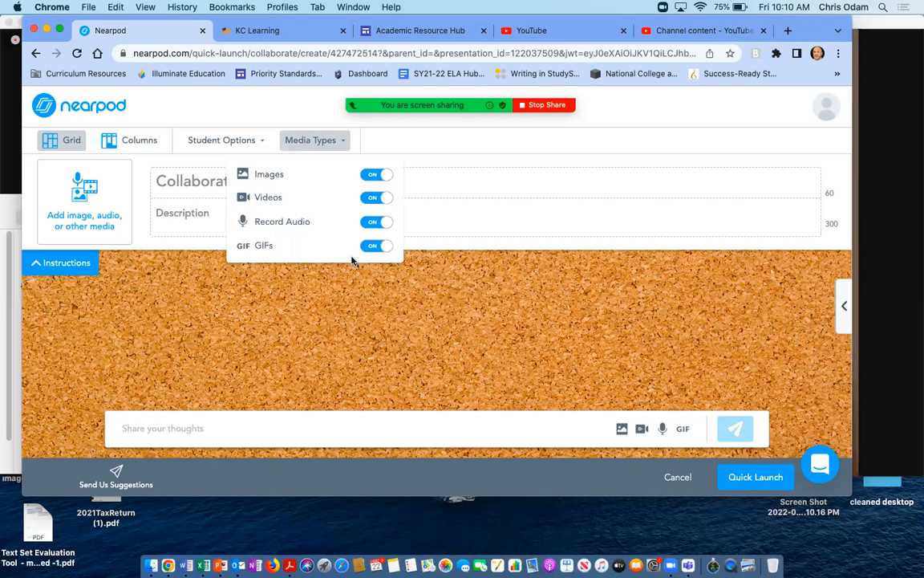
left_click(421, 310)
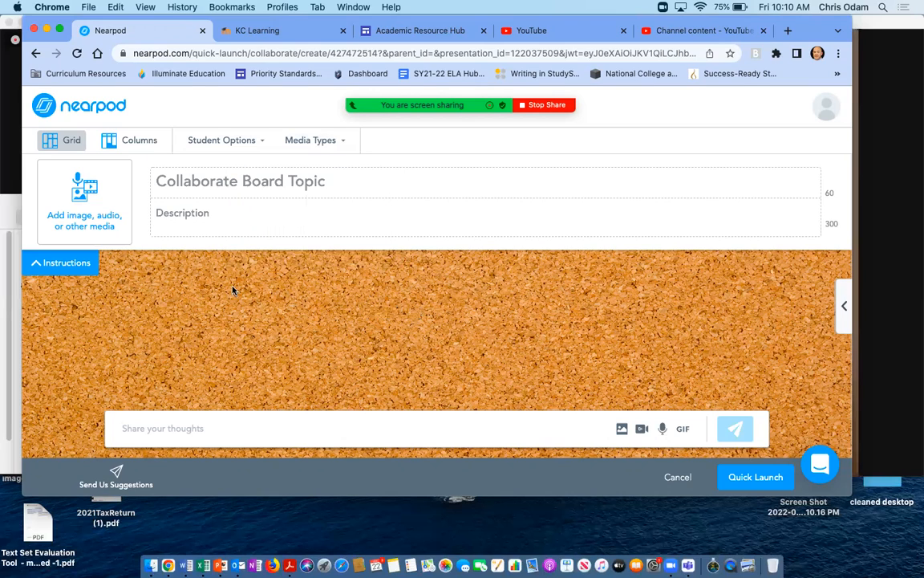
Collapse the board's instructions area, and leave the board for My Lessons without launching it.
left_click(49, 263)
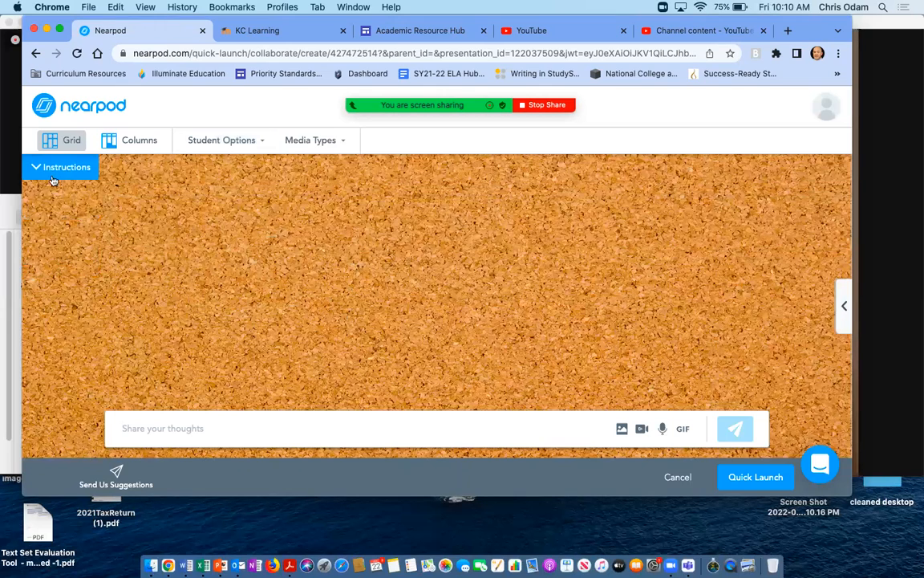
left_click(50, 167)
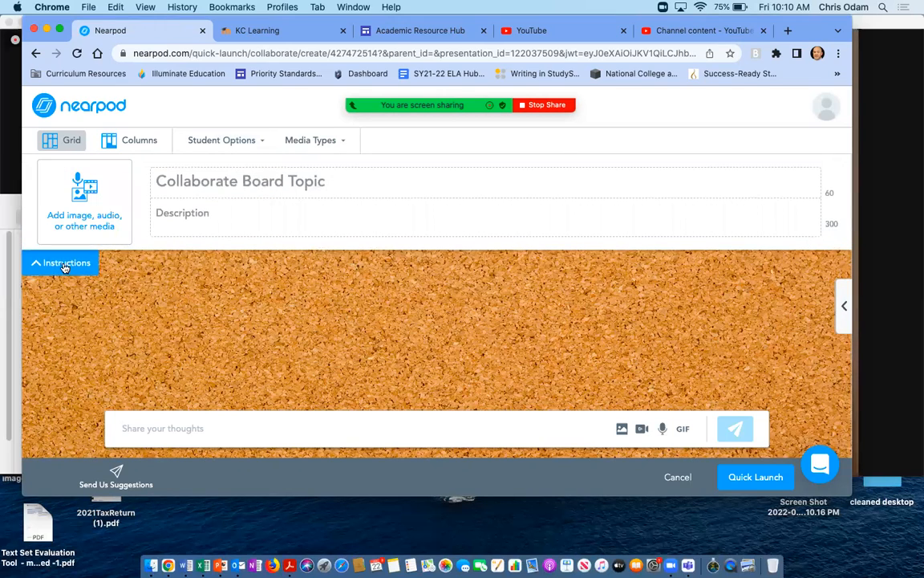
left_click(64, 265)
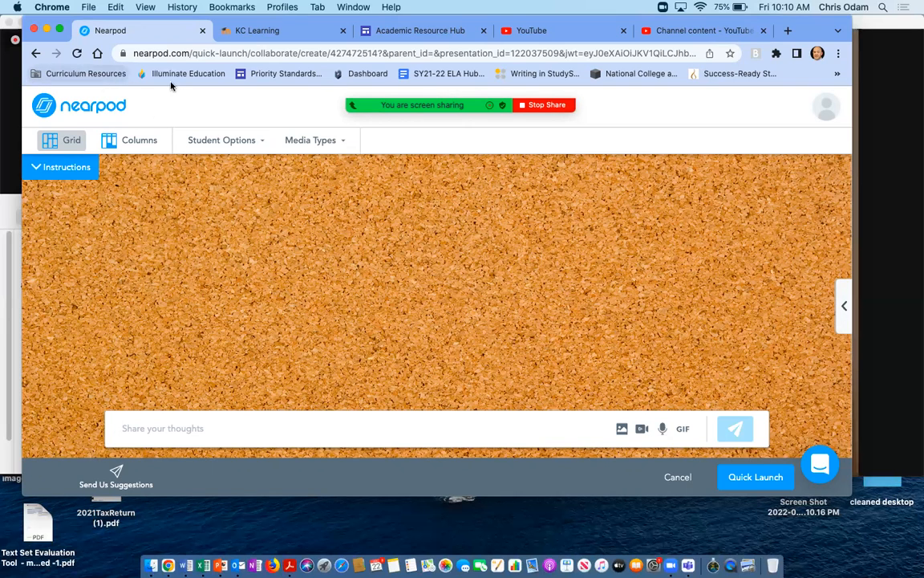
left_click_drag(813, 40, 822, 73)
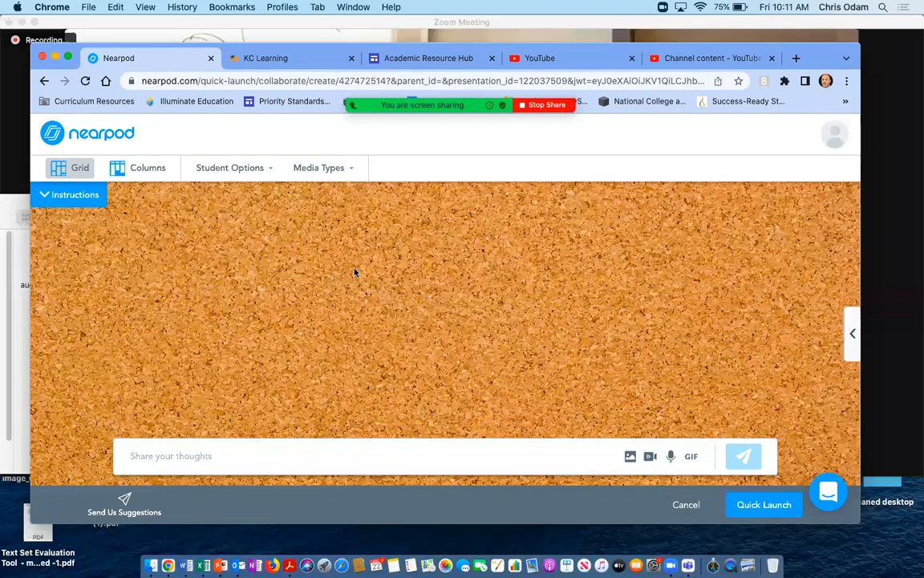
left_click(45, 83)
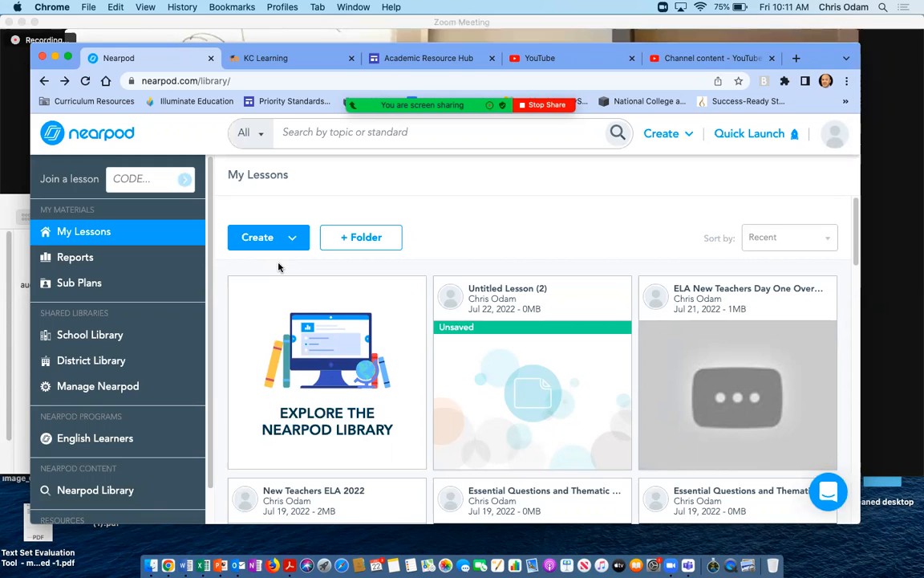
Switch to the Zoom meeting and stop the screen share.
left_click(327, 22)
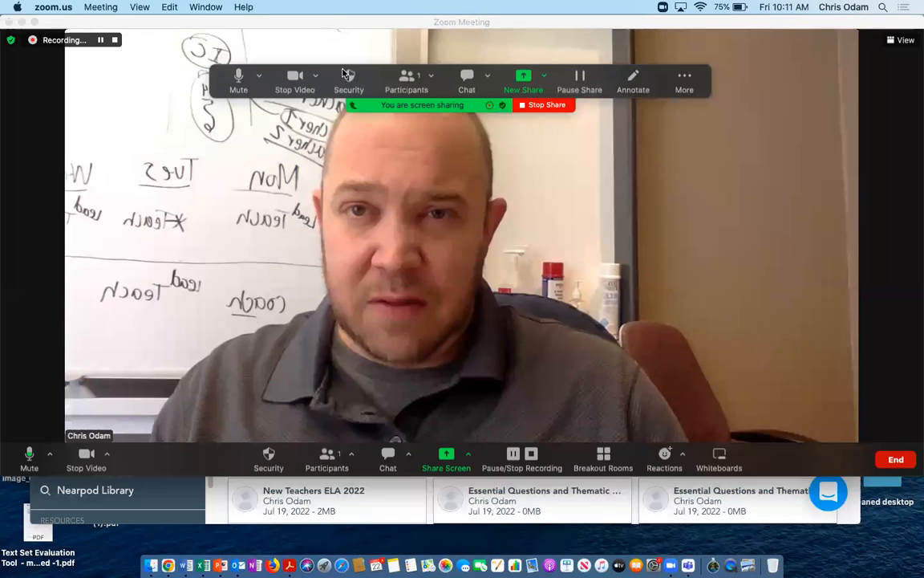
left_click(446, 458)
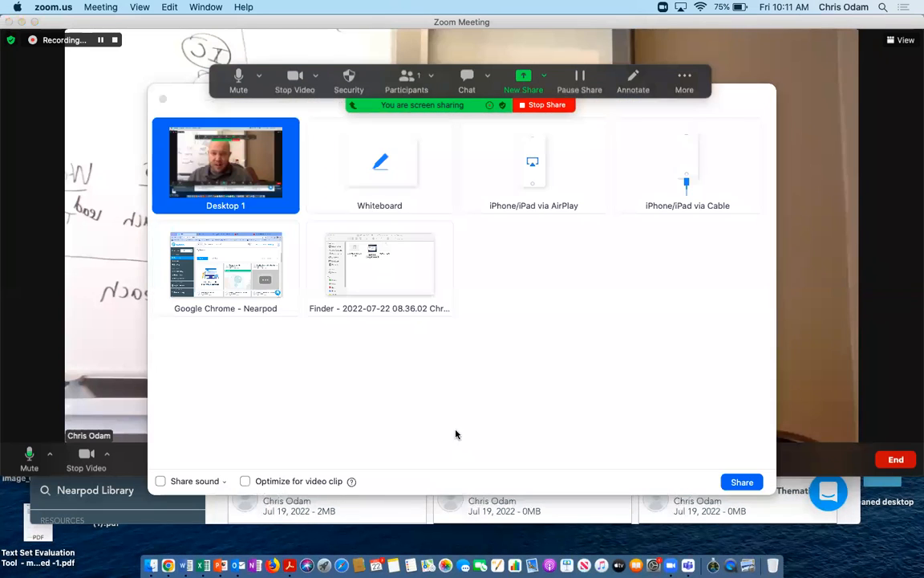
left_click(540, 106)
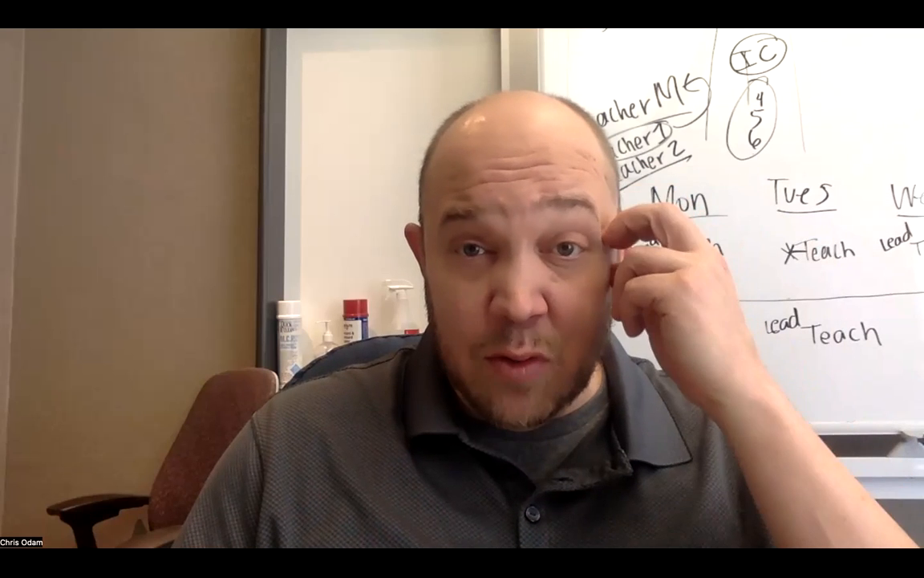